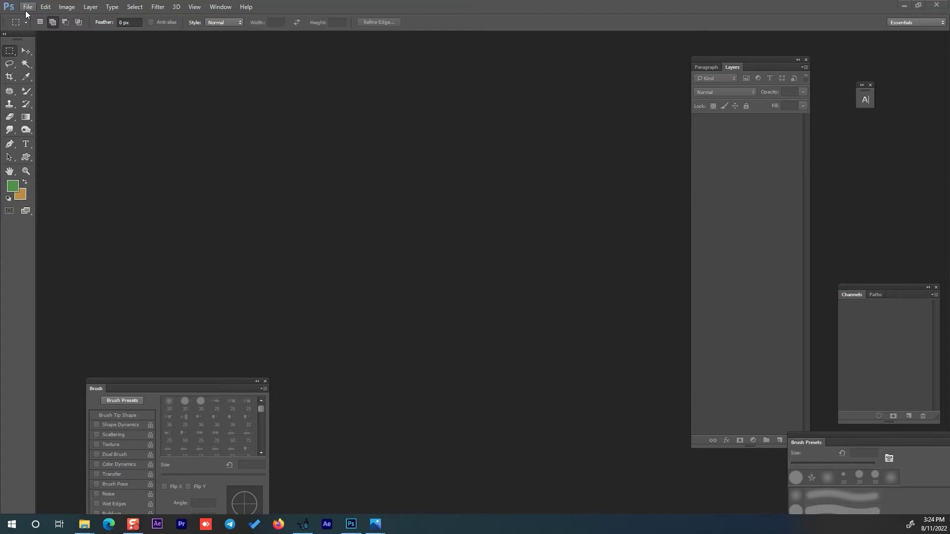
- Open the File menu in the Photoshop menu bar
{"action": "left_click", "coordinate": [27, 10]}
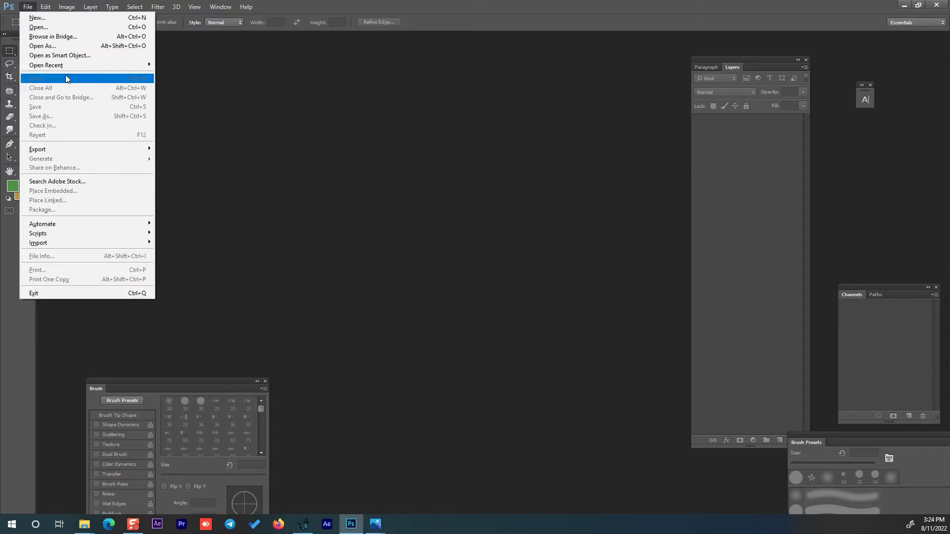
- Create a new blank document and rotate it 180° then 90° clockwise into landscape
{"action": "left_click", "coordinate": [60, 19]}
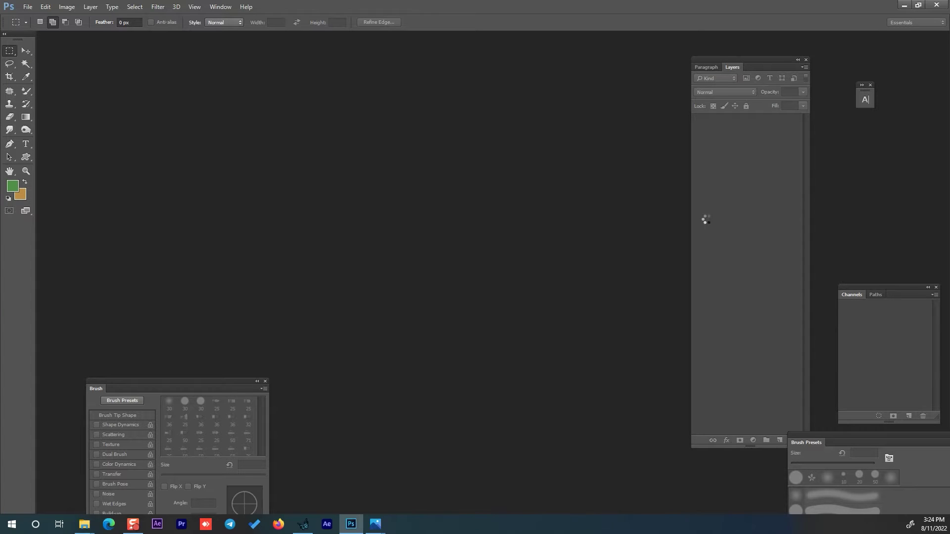
{"action": "left_click", "coordinate": [66, 8]}
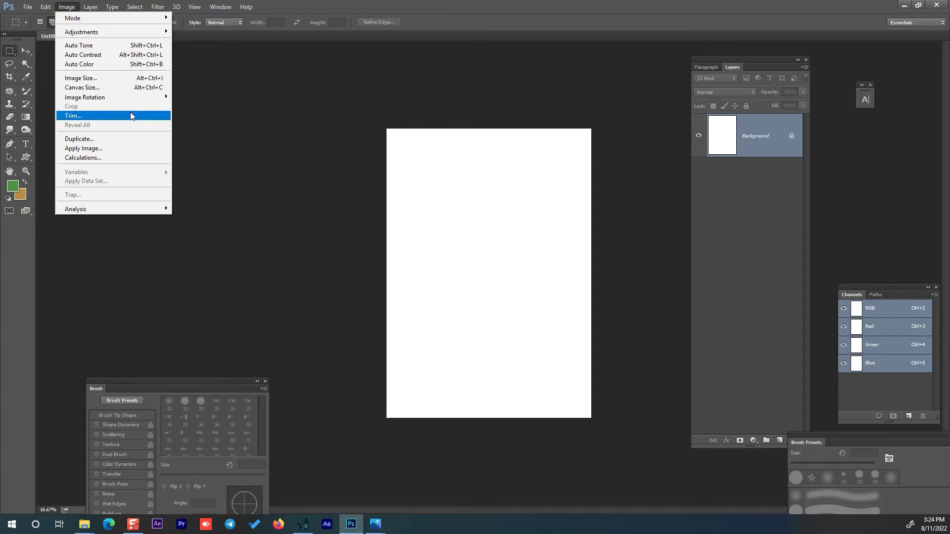
{"action": "mouse_move", "coordinate": [85, 97]}
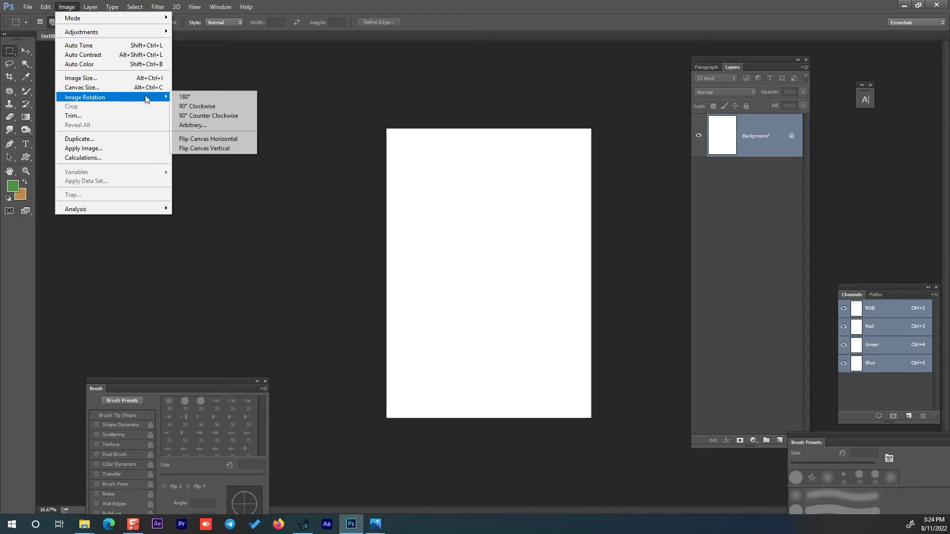
{"action": "left_click", "coordinate": [204, 98]}
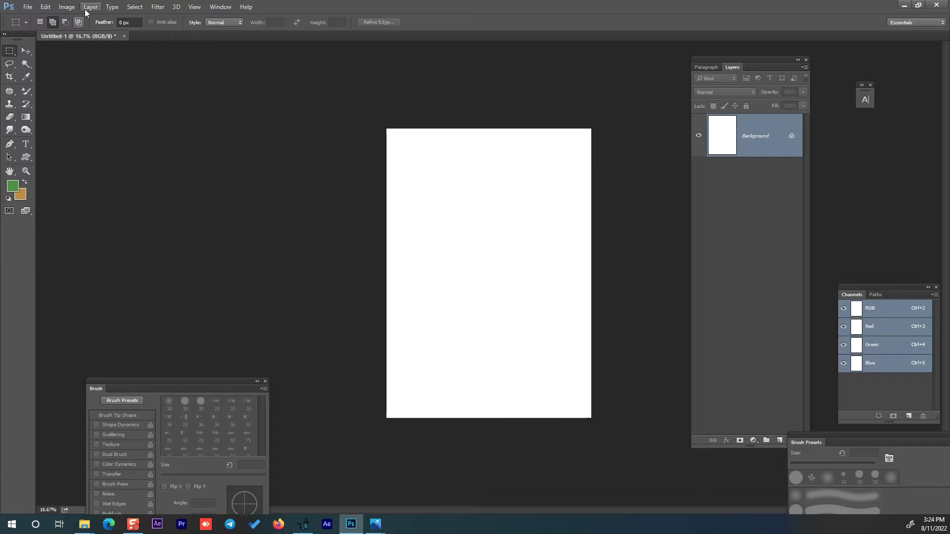
{"action": "left_click", "coordinate": [69, 8]}
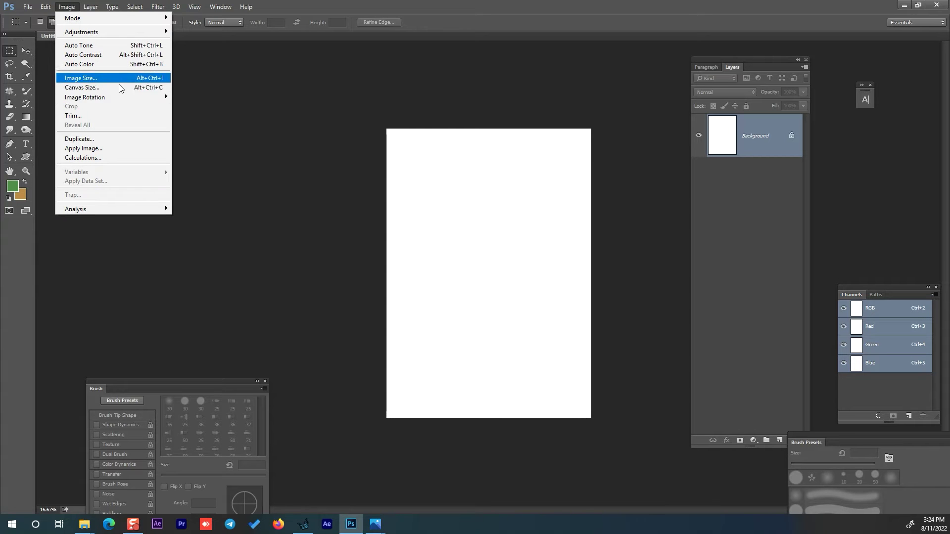
{"action": "mouse_move", "coordinate": [84, 97]}
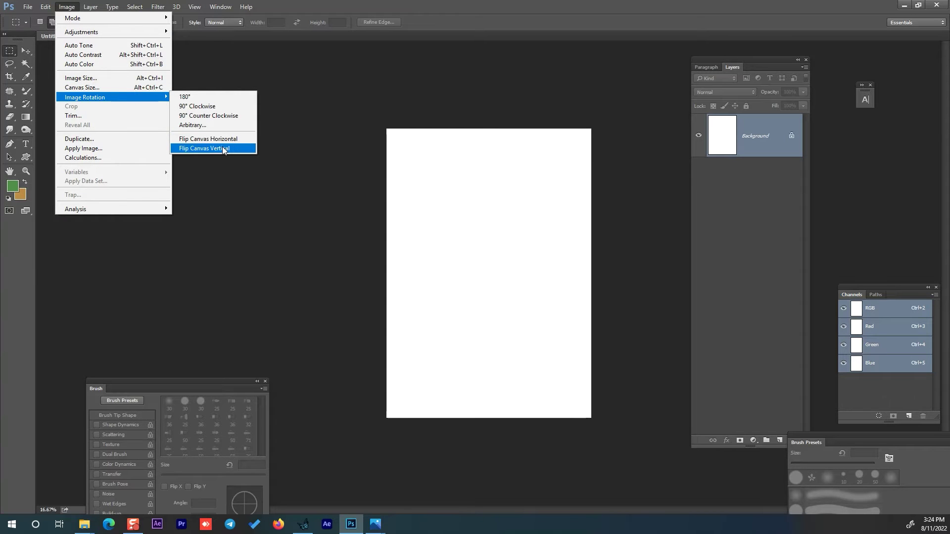
{"action": "left_click", "coordinate": [203, 106]}
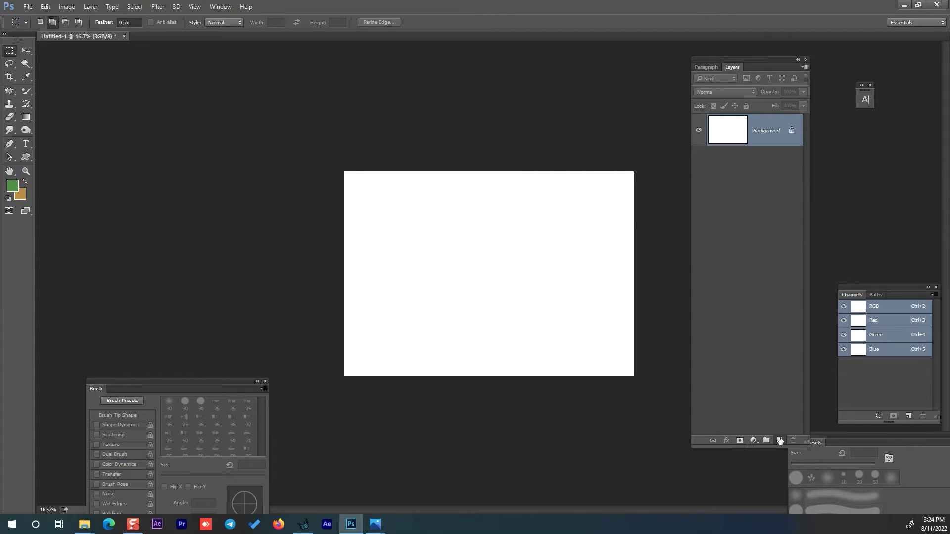
- Add a new layer, zoom to 25%, and set the foreground colour to #153511
{"action": "left_click", "coordinate": [779, 440]}
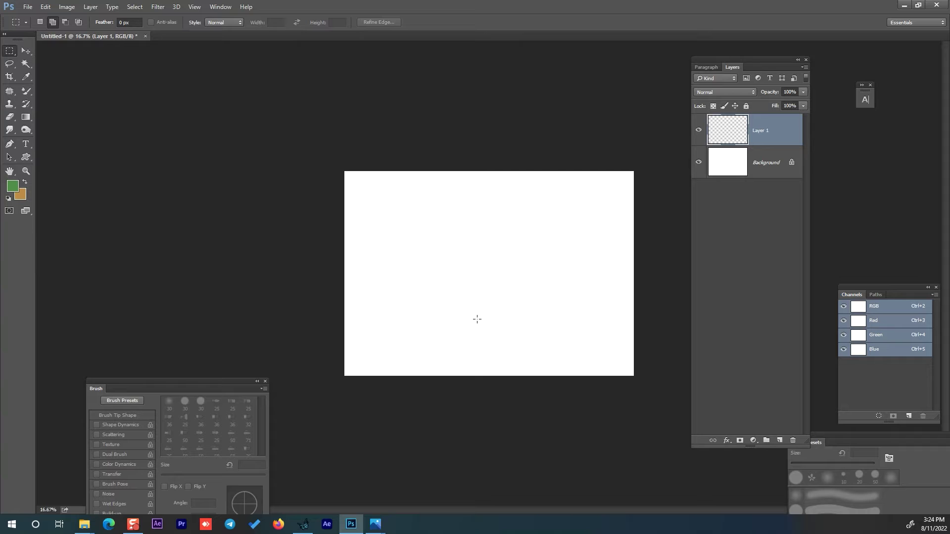
{"action": "key", "text": "ctrl+plus"}
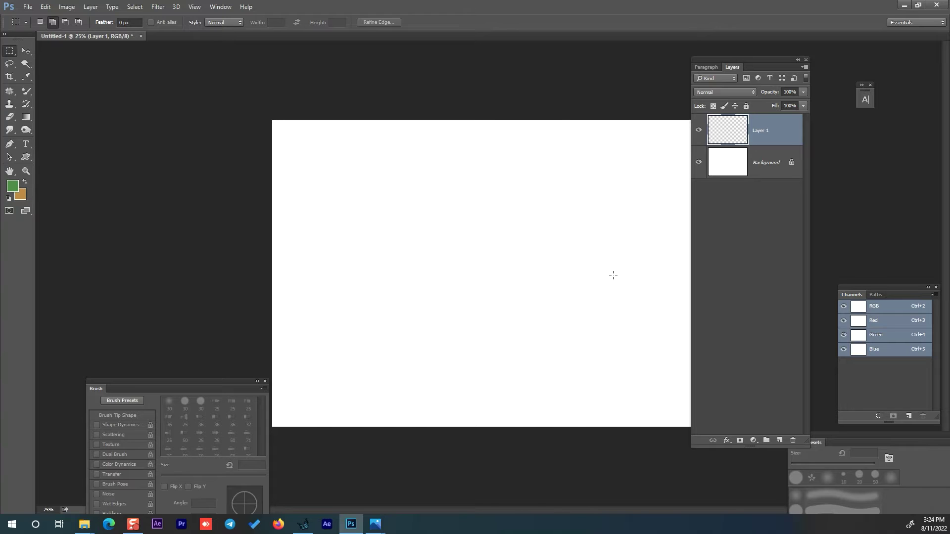
{"action": "left_click", "coordinate": [15, 187]}
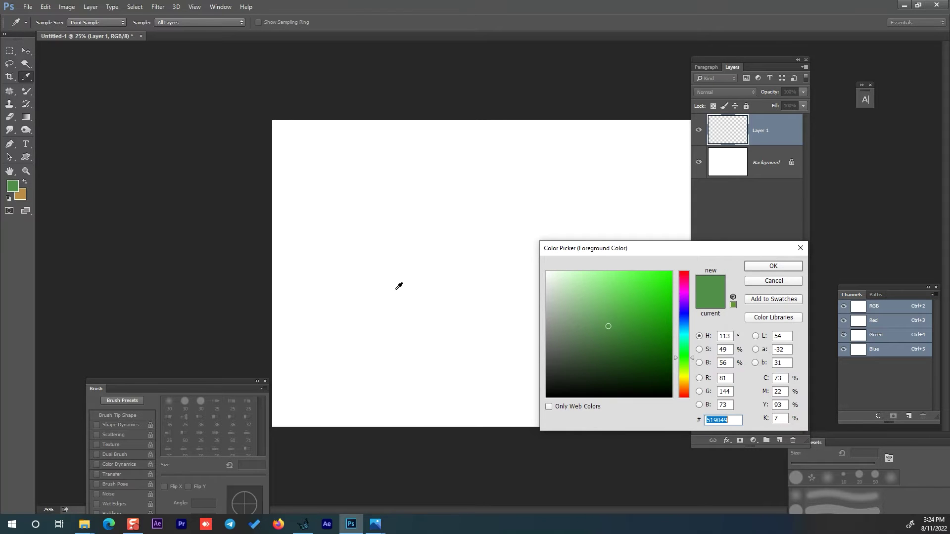
{"action": "left_click_drag", "start_coordinate": [608, 327], "coordinate": [638, 374]}
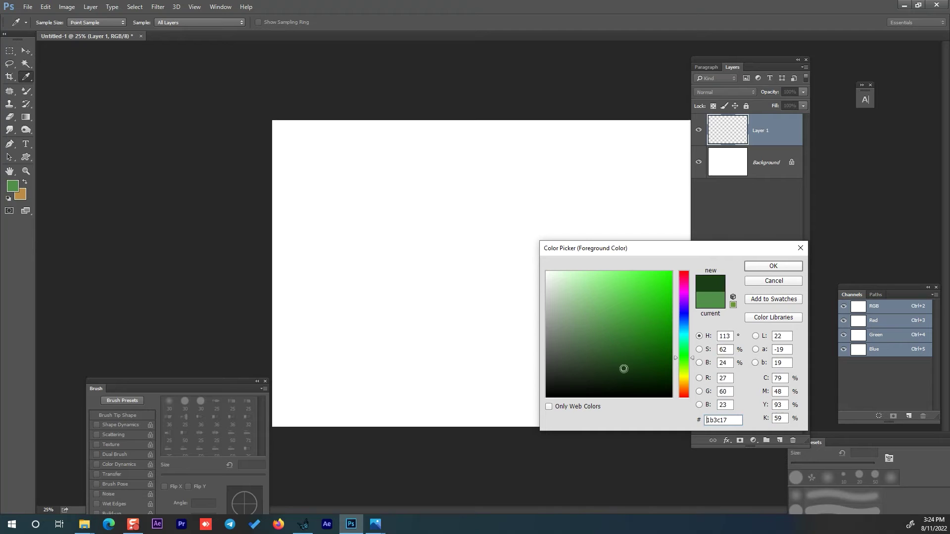
{"action": "left_click_drag", "start_coordinate": [633, 373], "coordinate": [631, 371]}
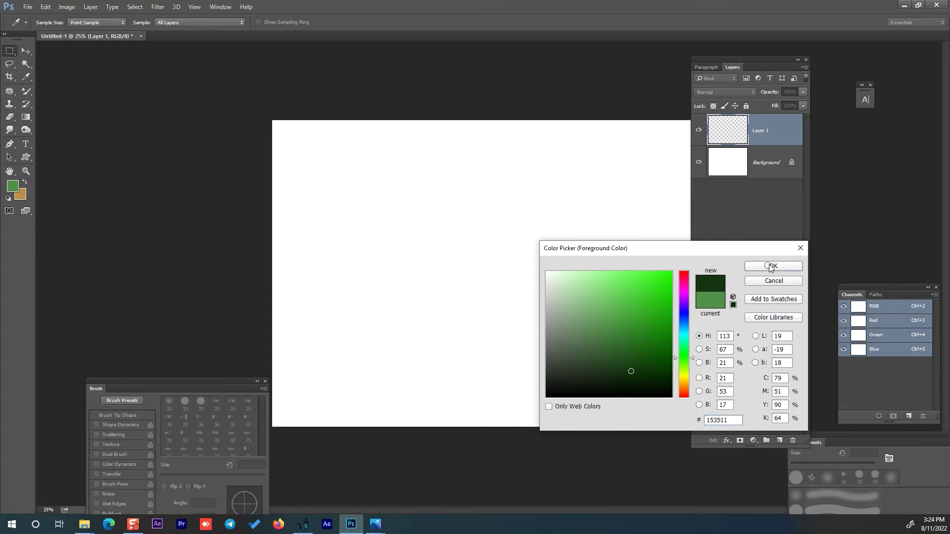
{"action": "left_click", "coordinate": [771, 267]}
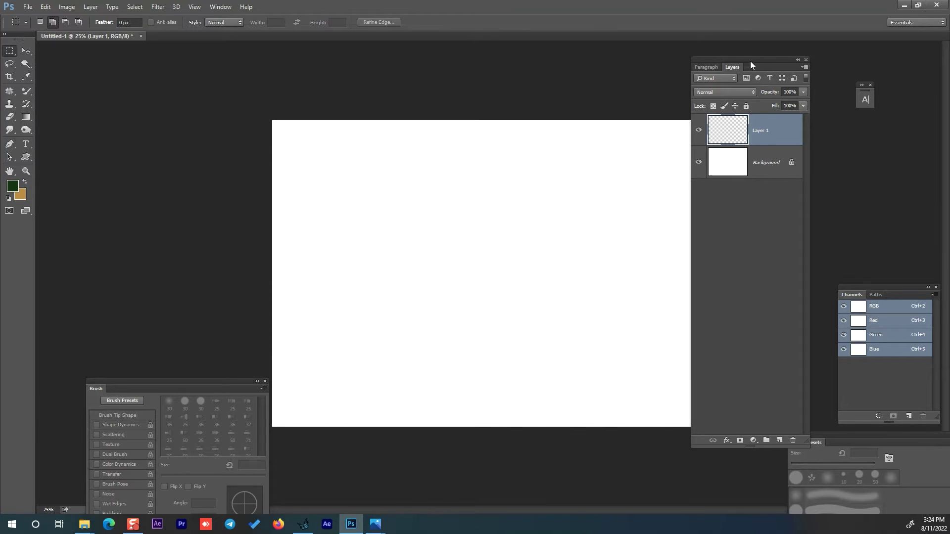
- With the Mixer Brush enlarged to 400 px, paint a broad dark-green base across the lower middle
{"action": "left_click_drag", "start_coordinate": [750, 61], "coordinate": [800, 68]}
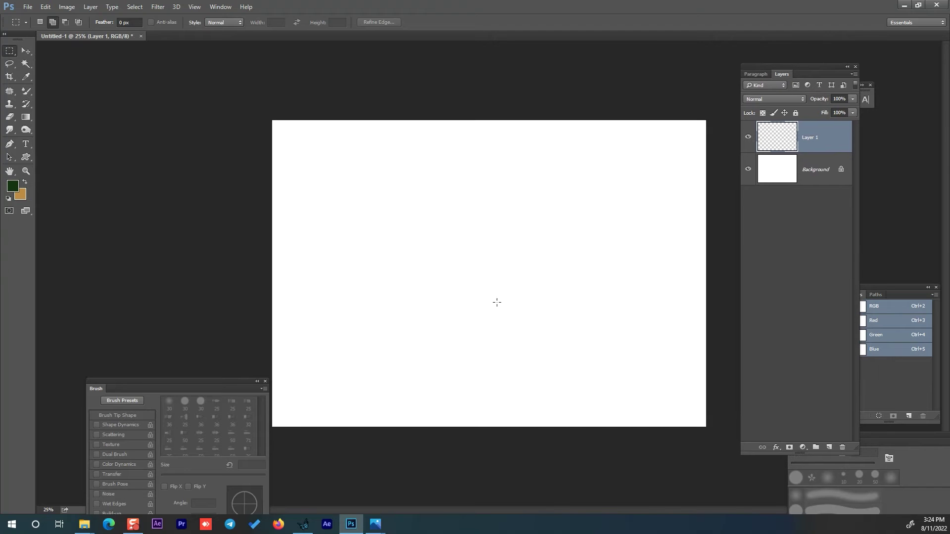
{"action": "key", "text": "b"}
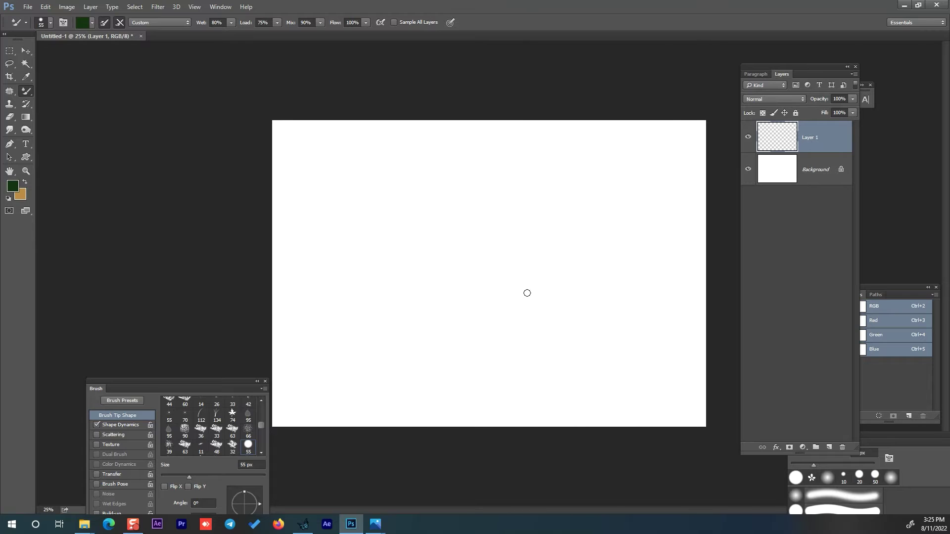
{"action": "key", "text": "bracketright"}
{"action": "key", "text": "bracketright"}
{"action": "key", "text": "bracketright"}
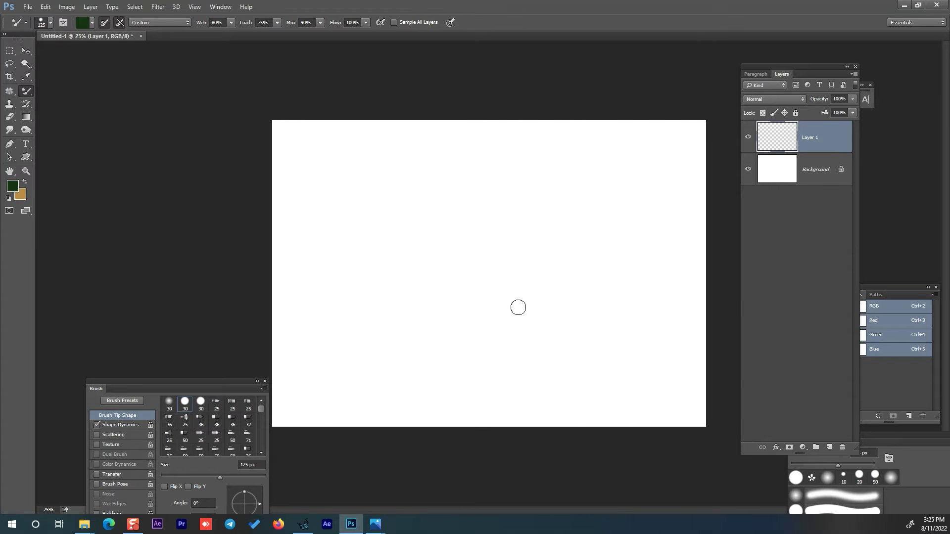
{"action": "key", "text": "bracketright"}
{"action": "key", "text": "bracketright"}
{"action": "key", "text": "bracketright"}
{"action": "key", "text": "bracketright"}
{"action": "key", "text": "bracketright"}
{"action": "mouse_move", "coordinate": [419, 322]}
{"action": "left_mouse_down"}
{"action": "mouse_move", "coordinate": [519, 318]}
{"action": "mouse_move", "coordinate": [503, 290]}
{"action": "mouse_move", "coordinate": [541, 336]}
{"action": "mouse_move", "coordinate": [509, 335]}
{"action": "mouse_move", "coordinate": [529, 295]}
{"action": "mouse_move", "coordinate": [541, 322]}
{"action": "mouse_move", "coordinate": [548, 316]}
{"action": "mouse_move", "coordinate": [490, 329]}
{"action": "mouse_move", "coordinate": [519, 296]}
{"action": "mouse_move", "coordinate": [585, 310]}
{"action": "left_mouse_up"}
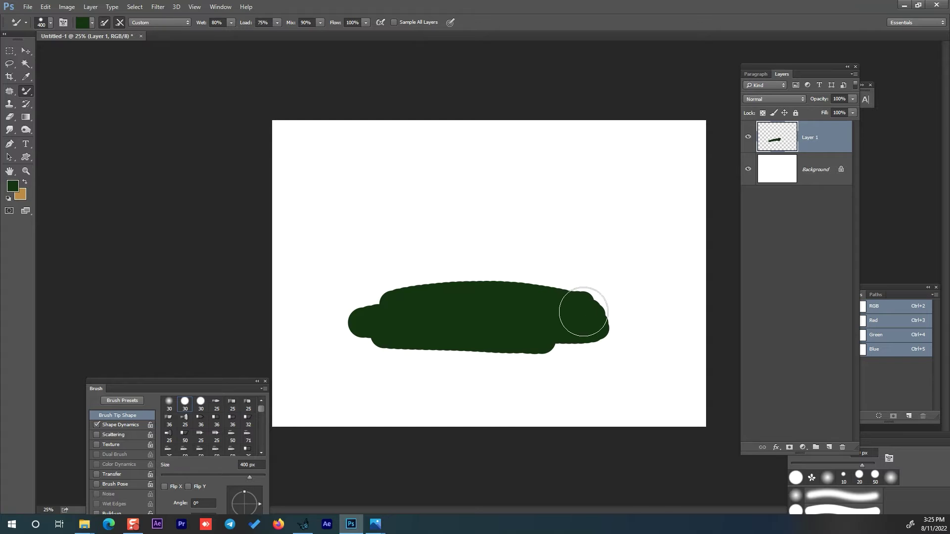
- Set the foreground colour to a lighter medium green
{"action": "left_click", "coordinate": [12, 186]}
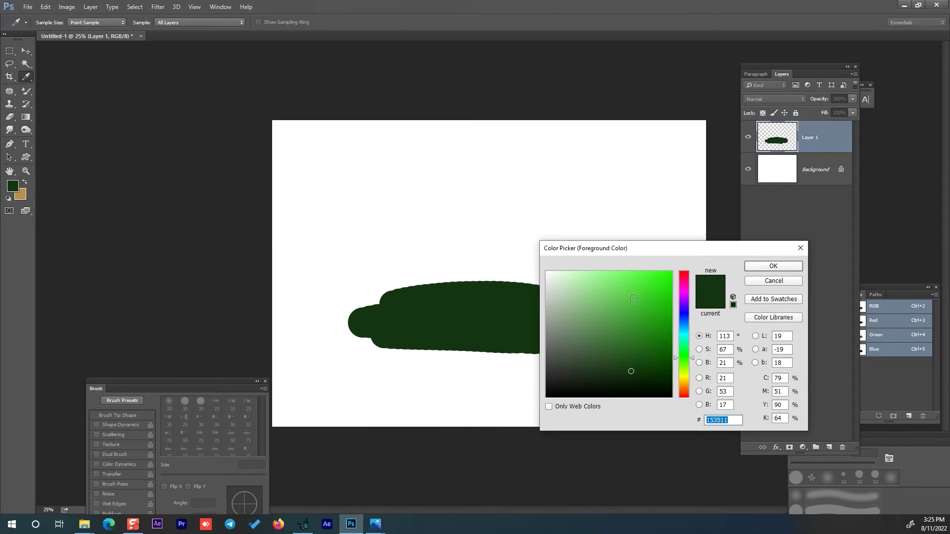
{"action": "left_click", "coordinate": [629, 328]}
{"action": "left_click", "coordinate": [773, 266]}
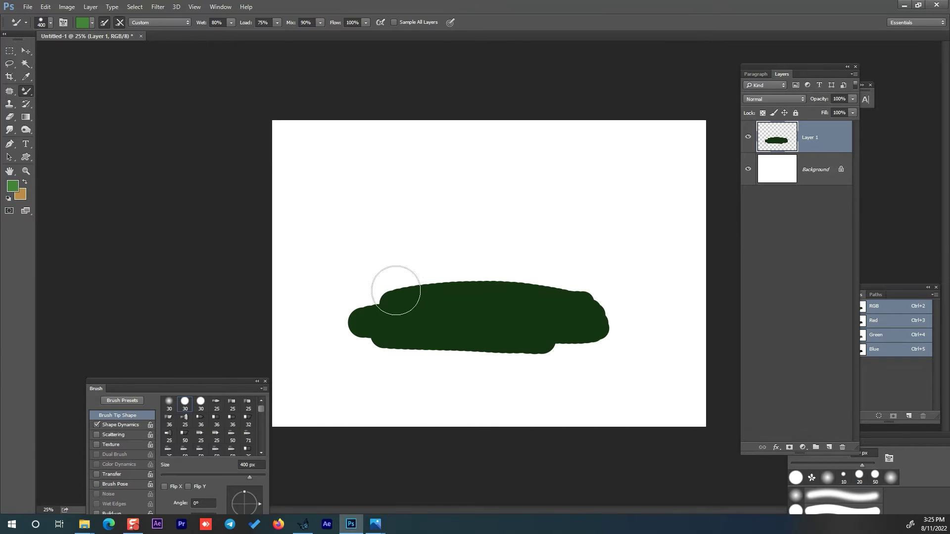
- On new Layer 2, paint a medium-green band over the mound's top, then add Layers 3 and 4
{"action": "left_click", "coordinate": [829, 447]}
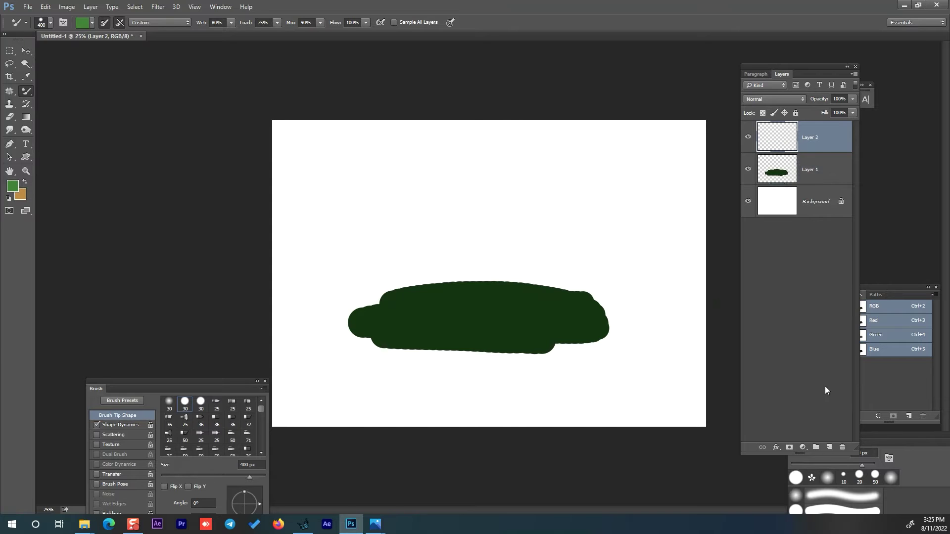
{"action": "left_click", "coordinate": [774, 153], "text": "alt"}
{"action": "mouse_move", "coordinate": [396, 297]}
{"action": "left_mouse_down"}
{"action": "mouse_move", "coordinate": [561, 288]}
{"action": "mouse_move", "coordinate": [510, 282]}
{"action": "mouse_move", "coordinate": [551, 297]}
{"action": "mouse_move", "coordinate": [589, 282]}
{"action": "left_mouse_up"}
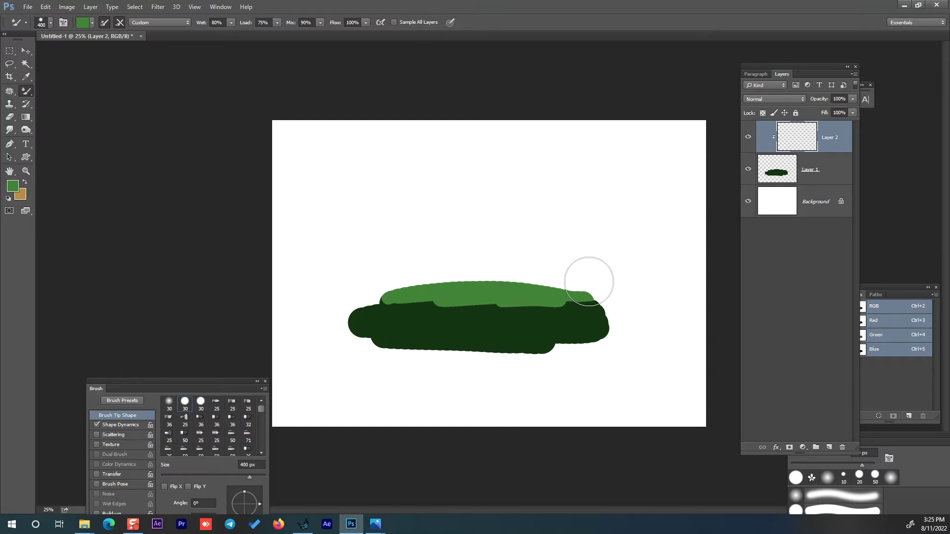
{"action": "left_click", "coordinate": [794, 154], "text": "alt"}
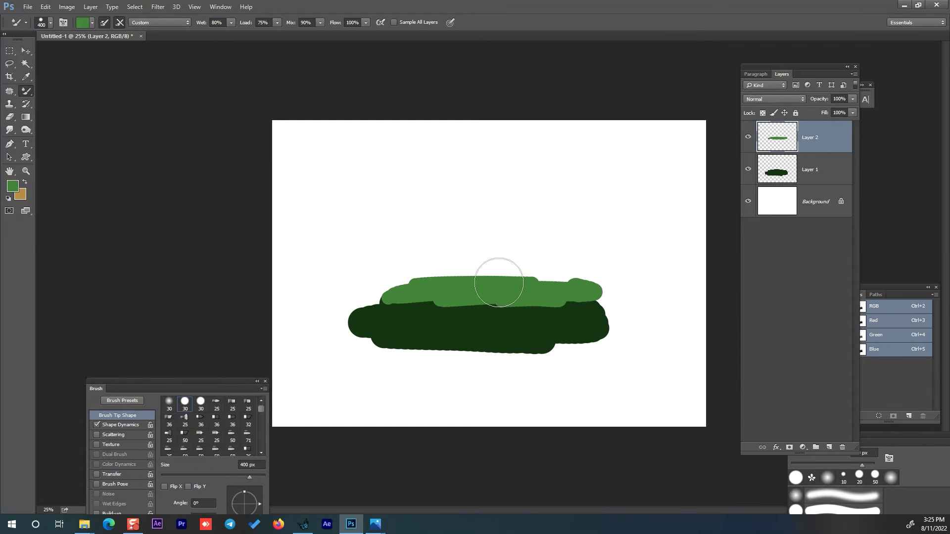
{"action": "mouse_move", "coordinate": [509, 297]}
{"action": "left_mouse_down"}
{"action": "mouse_move", "coordinate": [583, 287]}
{"action": "mouse_move", "coordinate": [530, 276]}
{"action": "mouse_move", "coordinate": [593, 319]}
{"action": "left_mouse_up"}
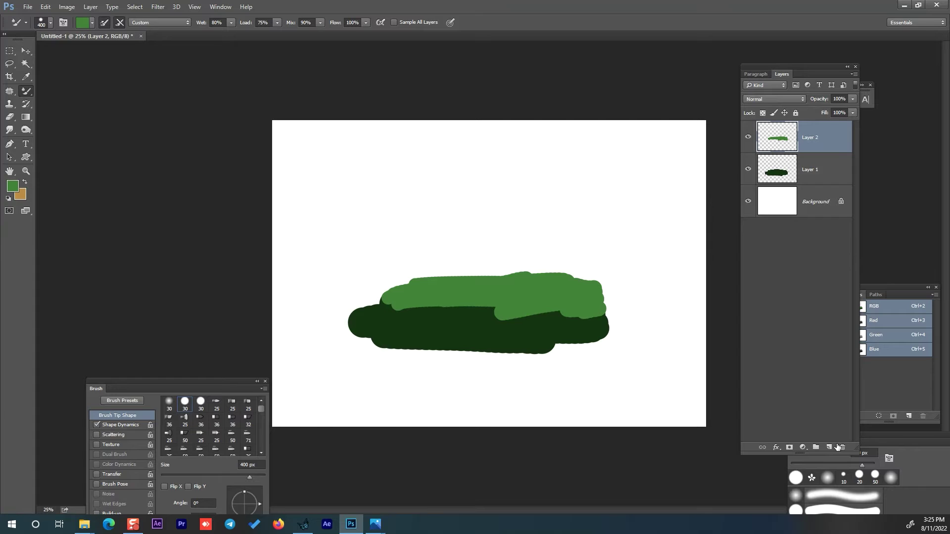
{"action": "left_click", "coordinate": [830, 448]}
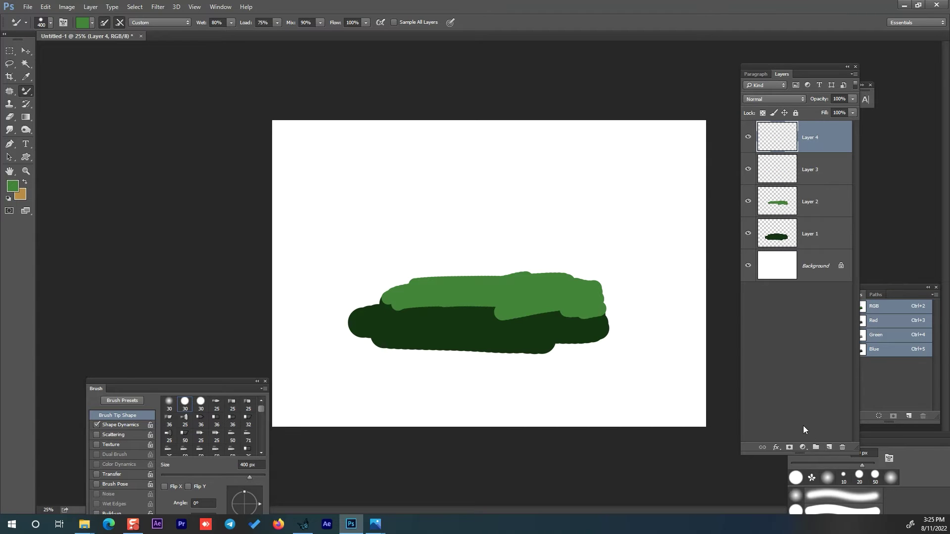
- Select Layer 3 and switch to the standard Brush, made slightly larger
{"action": "left_click", "coordinate": [812, 170]}
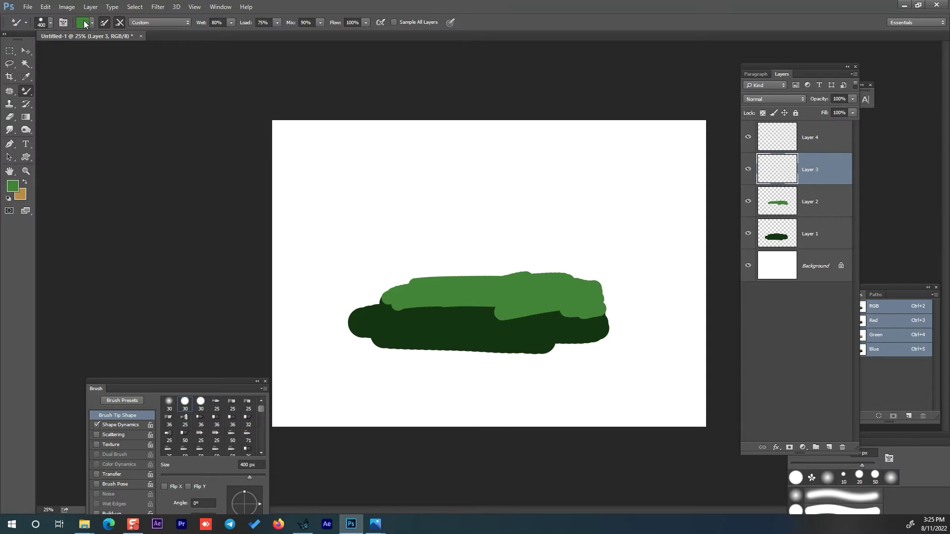
{"action": "right_click", "coordinate": [30, 94]}
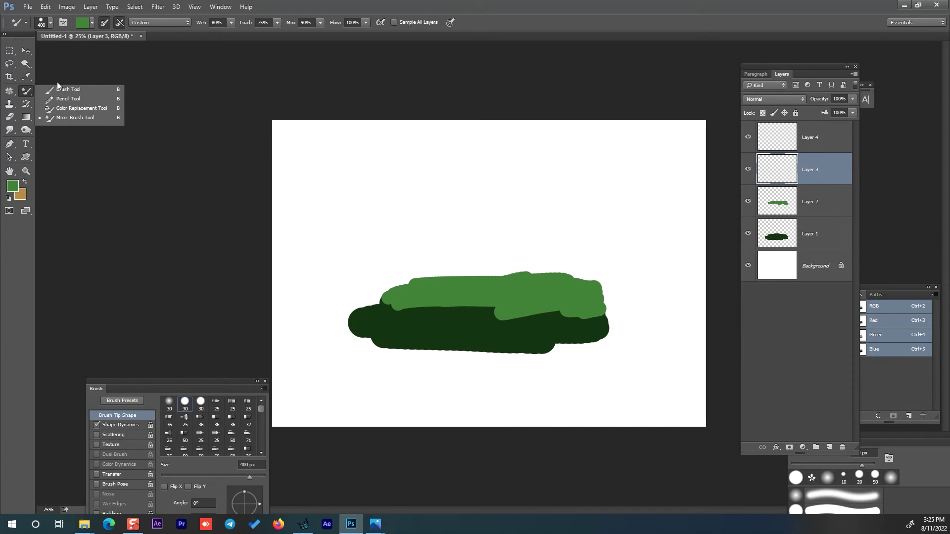
{"action": "left_click", "coordinate": [58, 90]}
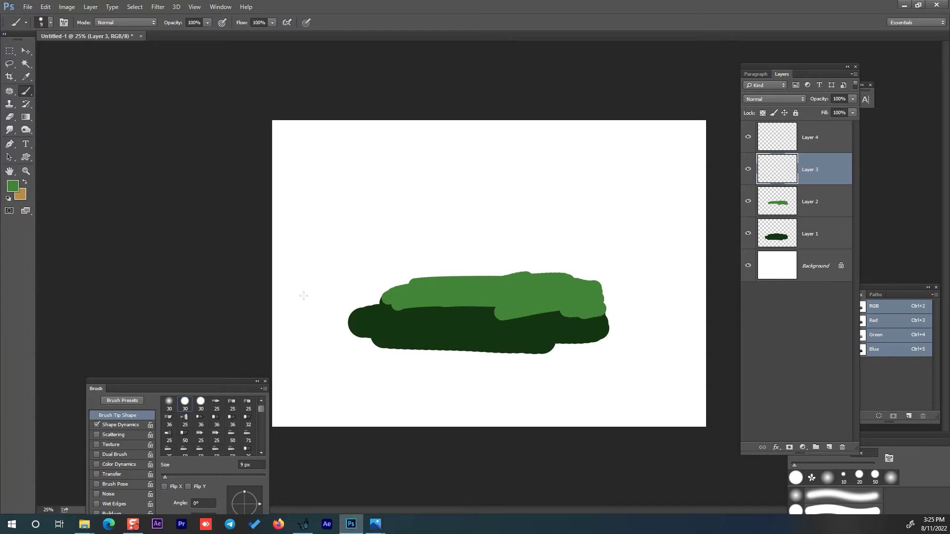
{"action": "key", "text": "bracketright"}
{"action": "key", "text": "bracketright"}
{"action": "key", "text": "bracketright"}
- Set the foreground to light green #96c581 and paint a band along the mound's top
{"action": "left_click", "coordinate": [13, 186]}
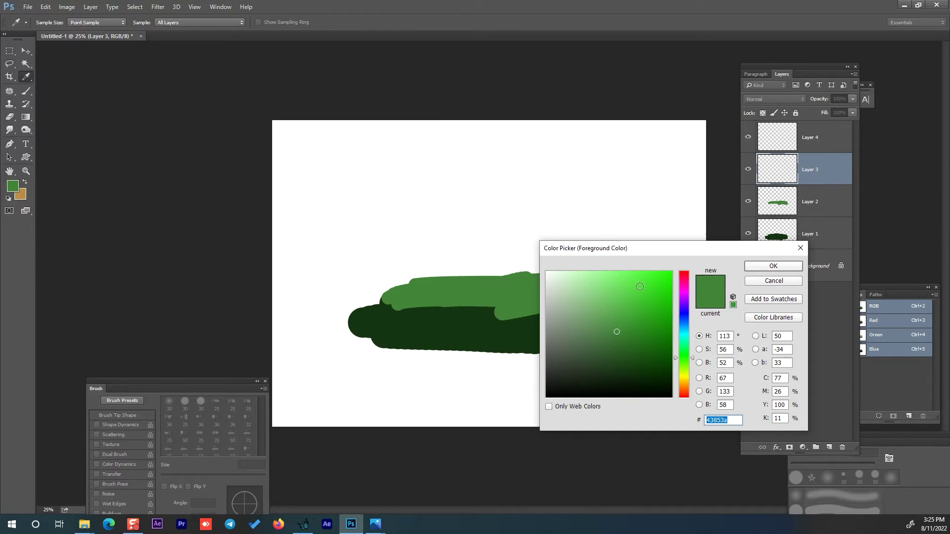
{"action": "left_click", "coordinate": [587, 308]}
{"action": "left_click", "coordinate": [685, 369]}
{"action": "left_click", "coordinate": [589, 300]}
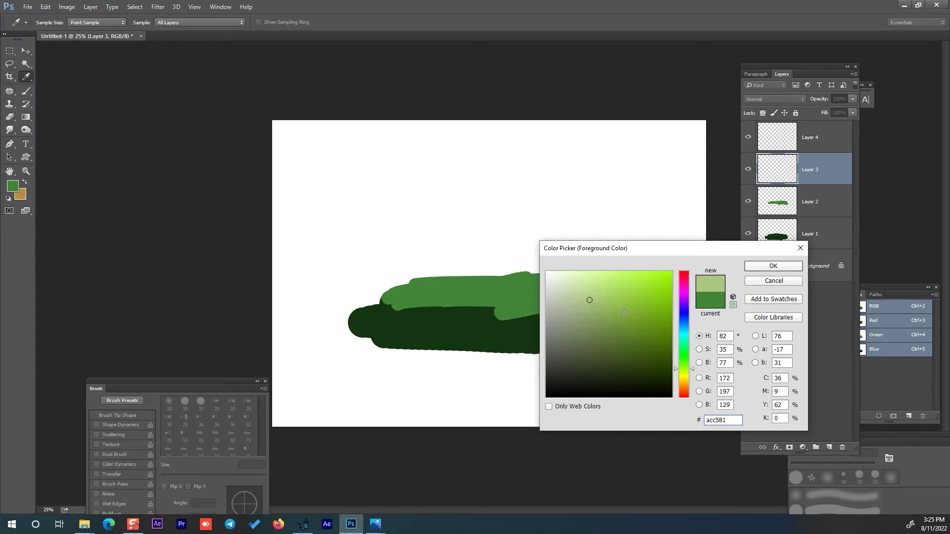
{"action": "left_click", "coordinate": [685, 362]}
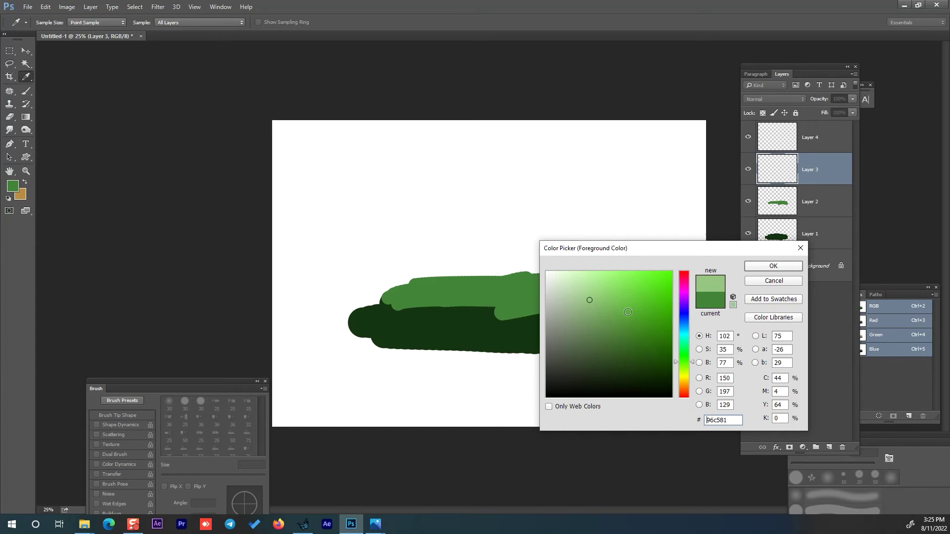
{"action": "key", "text": "b"}
{"action": "left_click", "coordinate": [774, 266]}
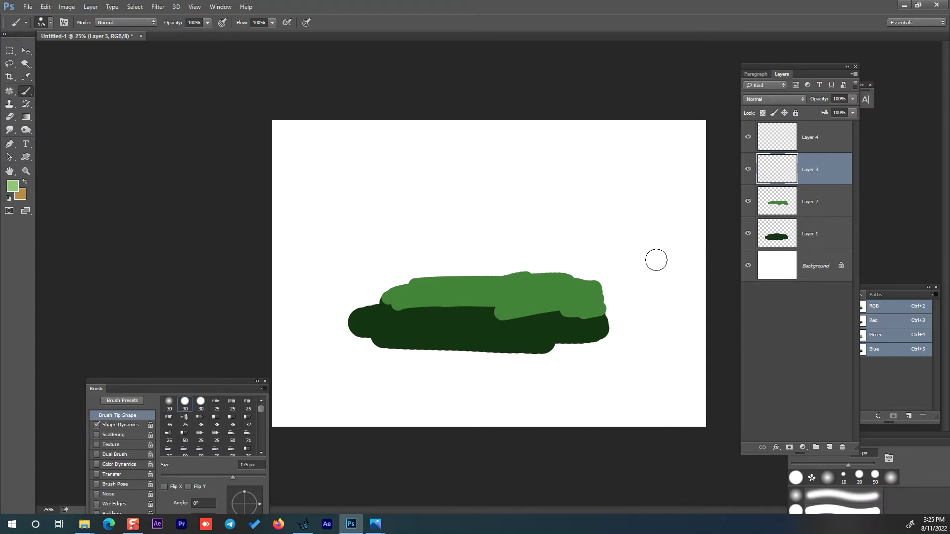
{"action": "mouse_move", "coordinate": [467, 275]}
{"action": "left_mouse_down"}
{"action": "mouse_move", "coordinate": [589, 276]}
{"action": "mouse_move", "coordinate": [401, 283]}
{"action": "mouse_move", "coordinate": [561, 277]}
{"action": "left_mouse_up"}
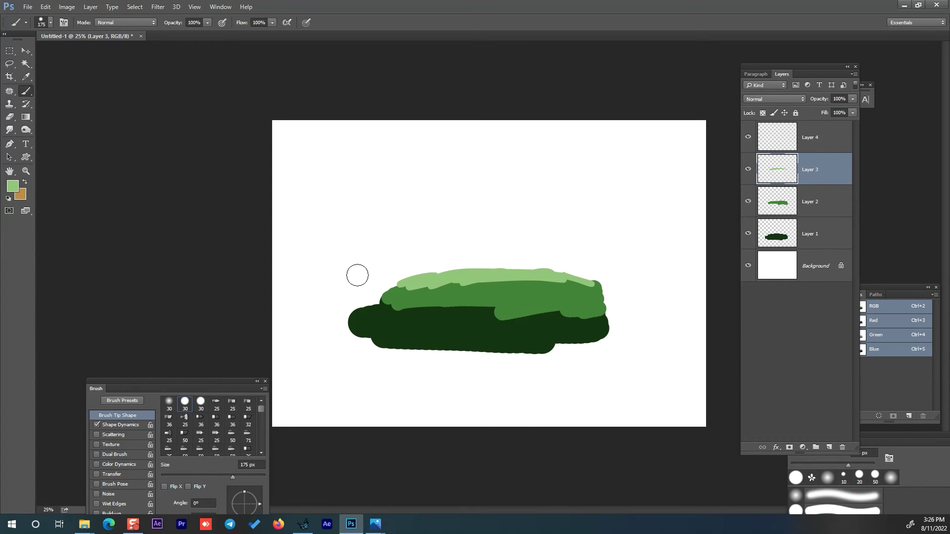
{"action": "left_click", "coordinate": [51, 23]}
- Try soft round light-green strokes with pressure-controlled opacity, undoing the unwanted ones
{"action": "left_click", "coordinate": [52, 120]}
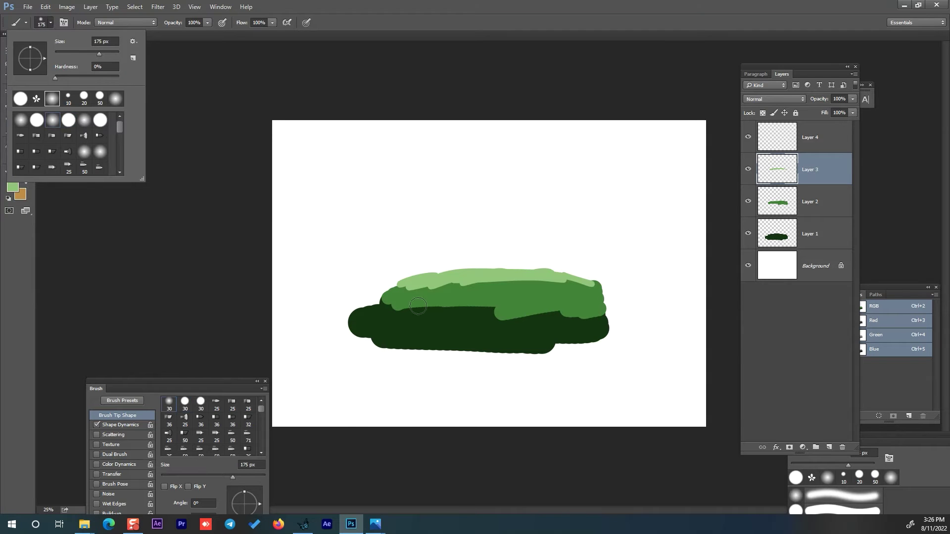
{"action": "left_click", "coordinate": [562, 331]}
{"action": "left_click_drag", "start_coordinate": [470, 286], "coordinate": [495, 282]}
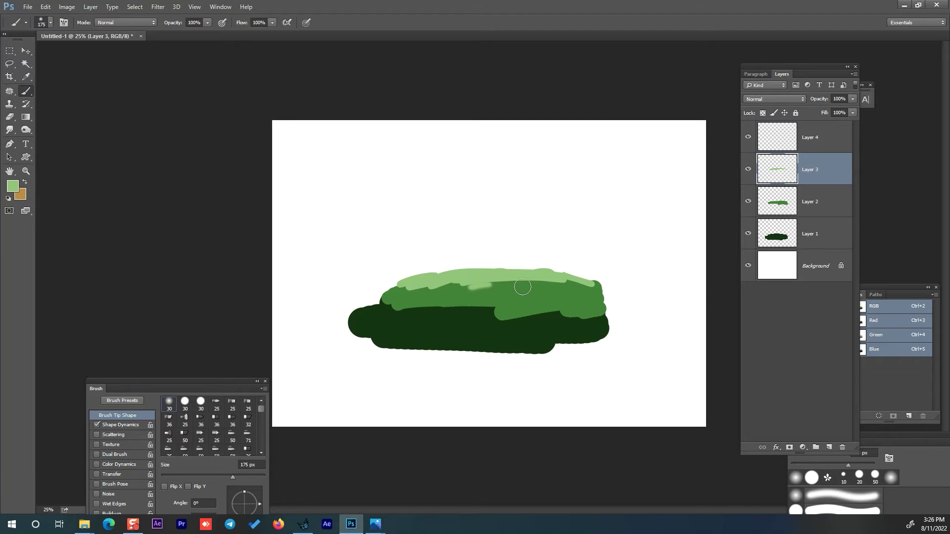
{"action": "key", "text": "ctrl+z"}
{"action": "left_click", "coordinate": [222, 23]}
{"action": "left_click_drag", "start_coordinate": [443, 292], "coordinate": [526, 281]}
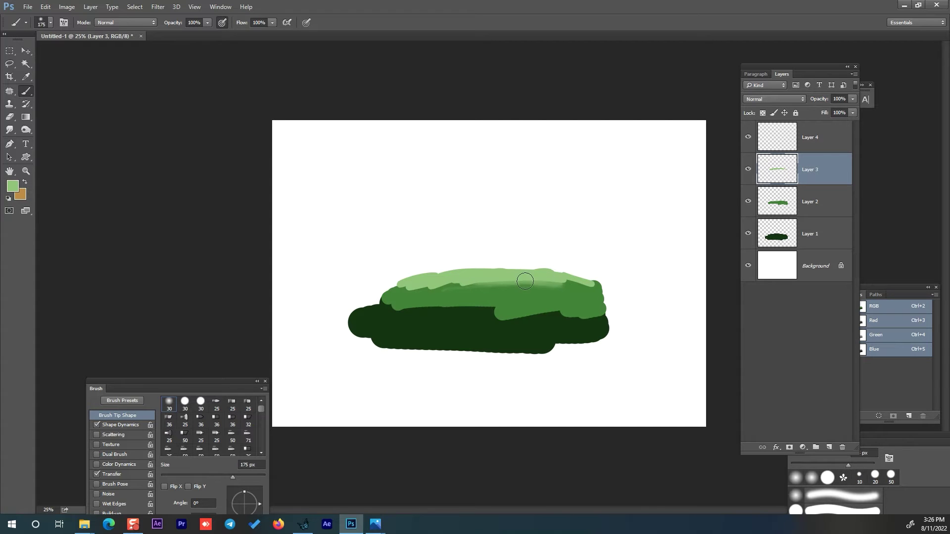
{"action": "left_click_drag", "start_coordinate": [525, 282], "coordinate": [599, 283]}
{"action": "left_click_drag", "start_coordinate": [440, 285], "coordinate": [380, 289]}
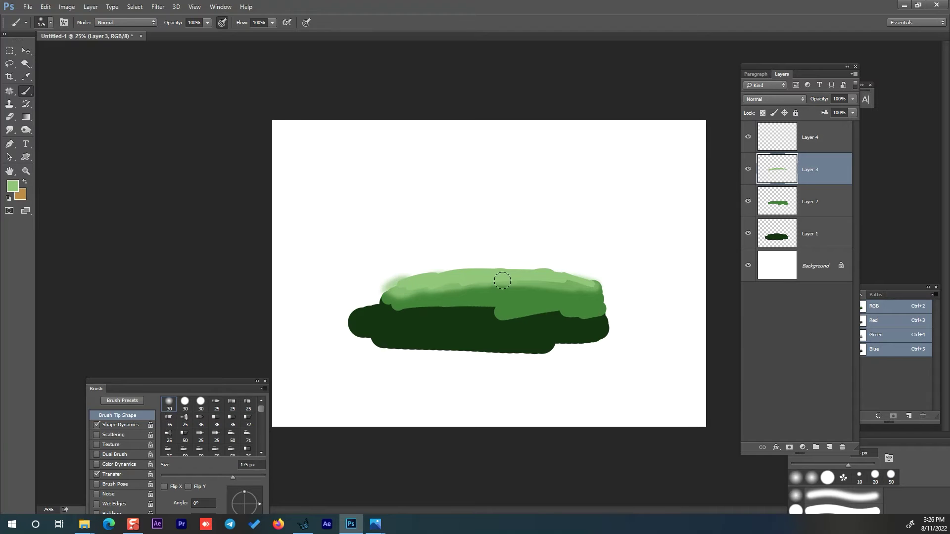
{"action": "key", "text": "ctrl+z"}
{"action": "mouse_move", "coordinate": [393, 276]}
{"action": "left_mouse_down"}
{"action": "mouse_move", "coordinate": [584, 270]}
{"action": "mouse_move", "coordinate": [431, 286]}
{"action": "left_mouse_up"}
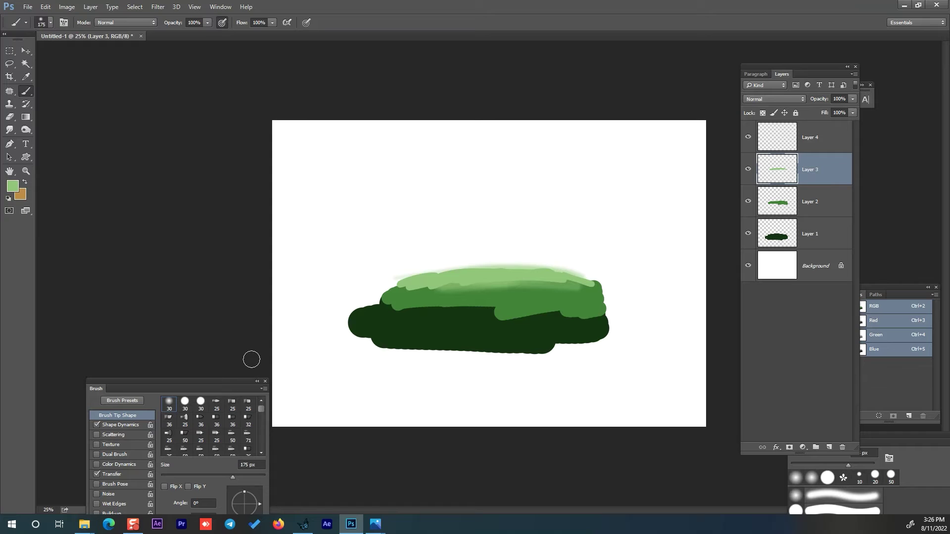
{"action": "key", "text": "ctrl+z"}
{"action": "key", "text": "ctrl+alt+z"}
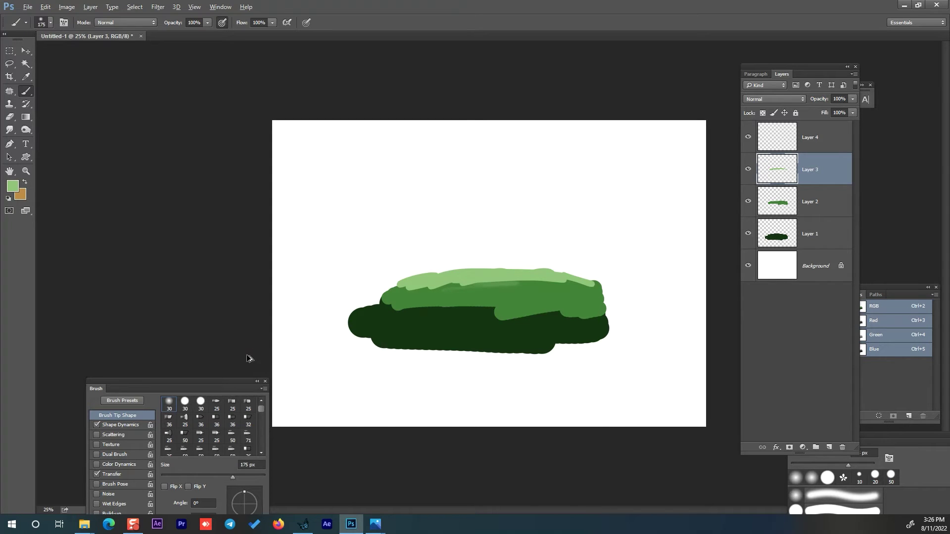
- Switch to a smaller hard round brush, add a faint light-green top stroke, and disable pressure opacity
{"action": "left_click", "coordinate": [50, 23]}
{"action": "left_click", "coordinate": [50, 99]}
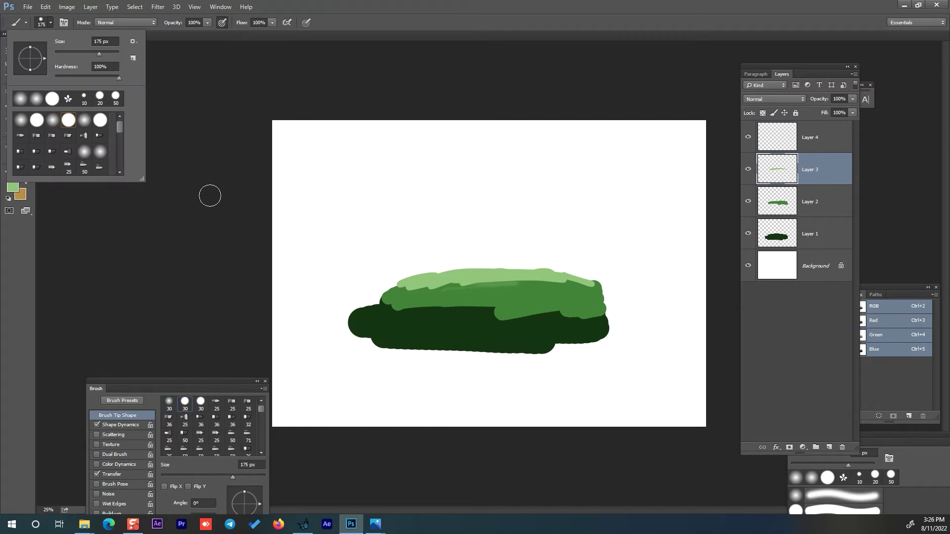
{"action": "left_click", "coordinate": [470, 314]}
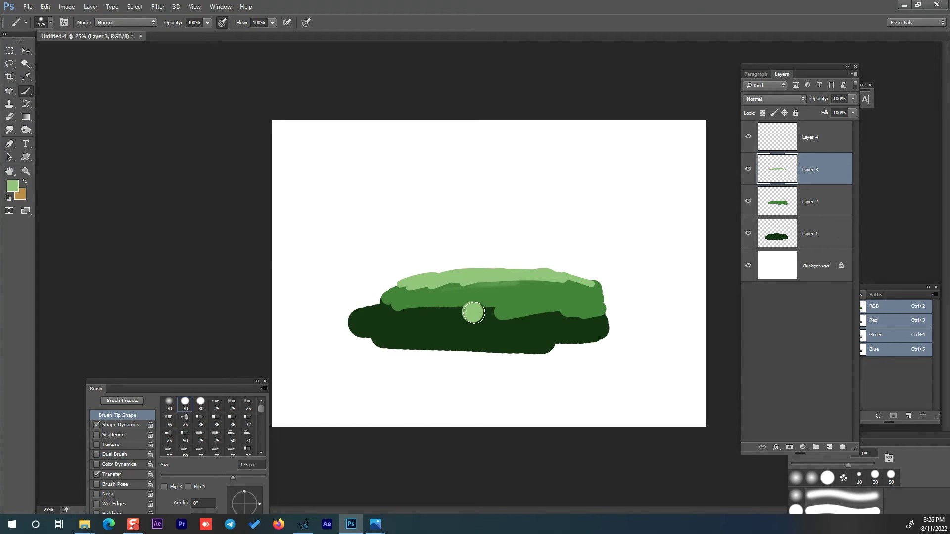
{"action": "key", "text": "bracketleft"}
{"action": "key", "text": "bracketleft"}
{"action": "key", "text": "ctrl+z"}
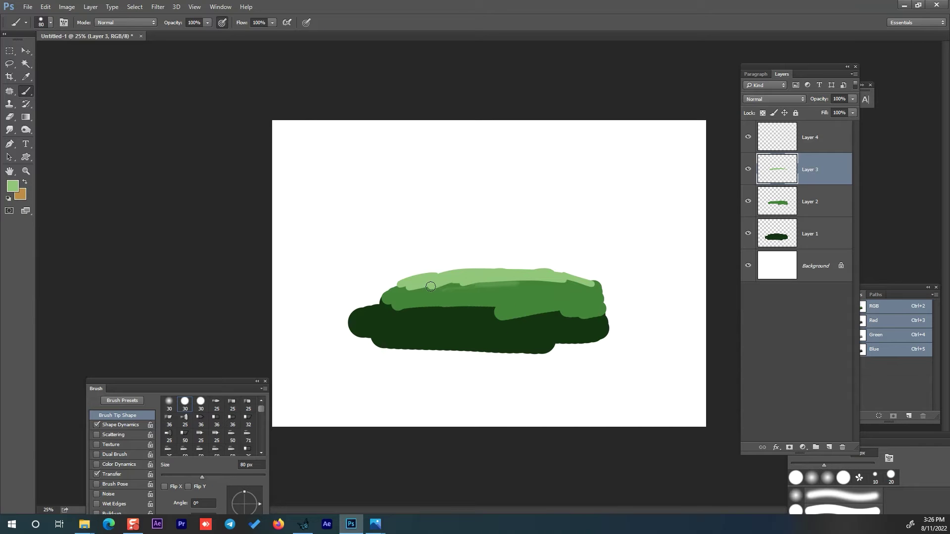
{"action": "left_click_drag", "start_coordinate": [460, 282], "coordinate": [549, 284]}
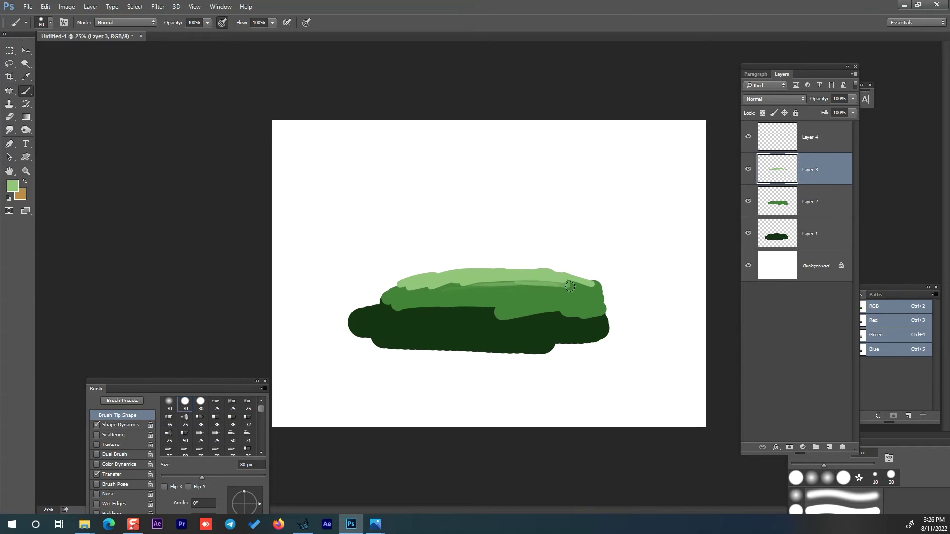
{"action": "left_click", "coordinate": [222, 22]}
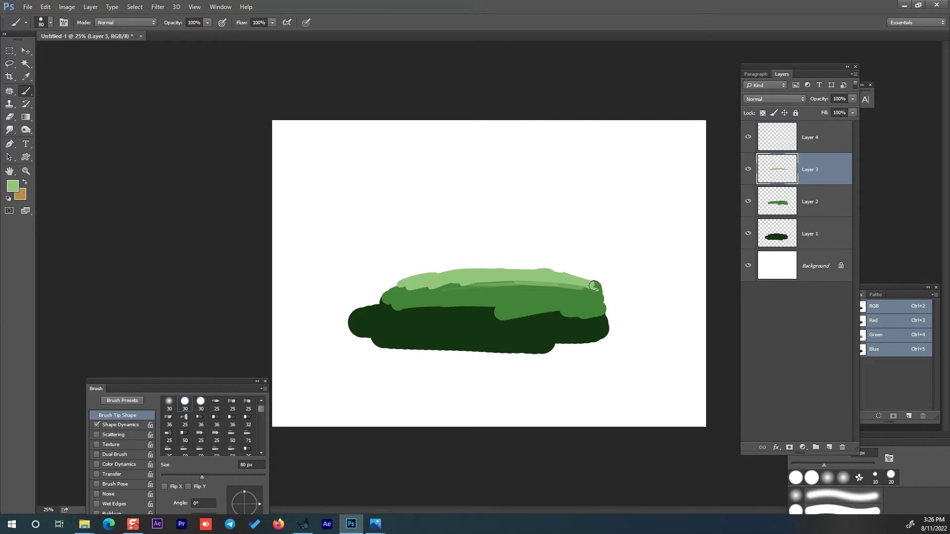
- Brighten the top edge and paint the first thin light-green grass blades, redoing a too-thick one
{"action": "left_click_drag", "start_coordinate": [454, 282], "coordinate": [486, 283]}
{"action": "mouse_move", "coordinate": [477, 272]}
{"action": "left_mouse_down"}
{"action": "mouse_move", "coordinate": [480, 256]}
{"action": "mouse_move", "coordinate": [437, 263]}
{"action": "left_mouse_up"}
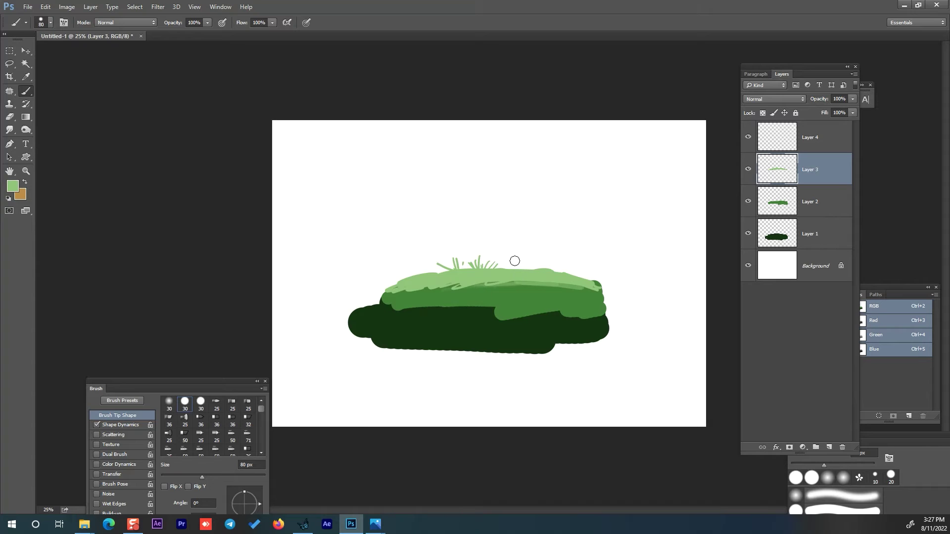
{"action": "left_click_drag", "start_coordinate": [549, 271], "coordinate": [569, 241]}
{"action": "key", "text": "ctrl+alt+z"}
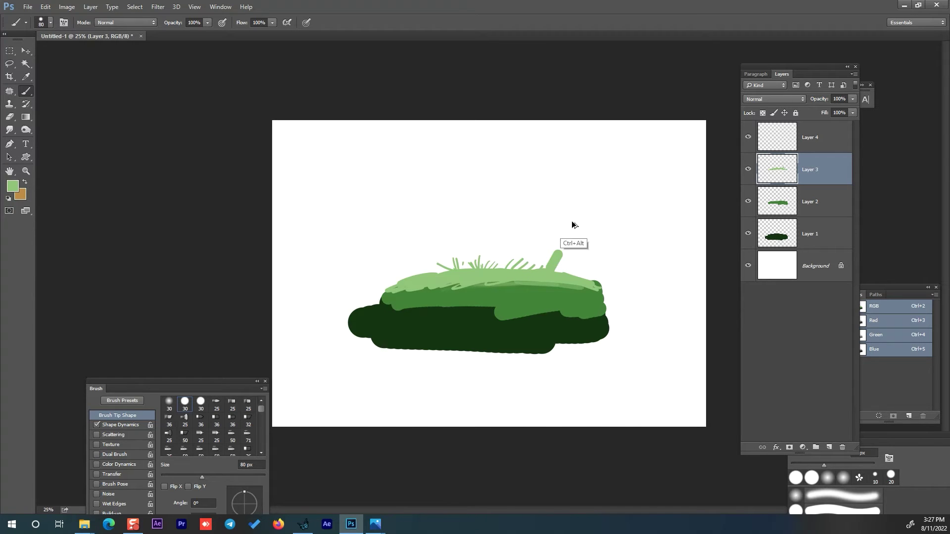
{"action": "key", "text": "ctrl+alt+z"}
{"action": "left_click_drag", "start_coordinate": [553, 269], "coordinate": [565, 234]}
{"action": "key", "text": "ctrl+alt+z"}
{"action": "left_click_drag", "start_coordinate": [552, 270], "coordinate": [565, 241]}
{"action": "left_click_drag", "start_coordinate": [551, 273], "coordinate": [577, 249]}
- Add more light-green blades across the mound's left, middle and right, then sample the dark base green
{"action": "left_click_drag", "start_coordinate": [544, 270], "coordinate": [538, 252]}
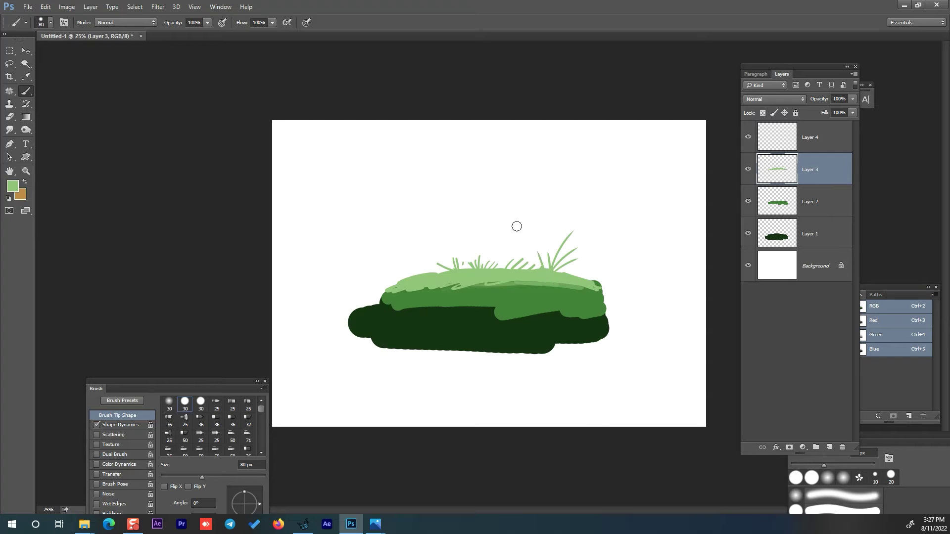
{"action": "mouse_move", "coordinate": [431, 273]}
{"action": "left_mouse_down"}
{"action": "mouse_move", "coordinate": [435, 231]}
{"action": "mouse_move", "coordinate": [448, 238]}
{"action": "mouse_move", "coordinate": [411, 262]}
{"action": "mouse_move", "coordinate": [425, 247]}
{"action": "left_mouse_up"}
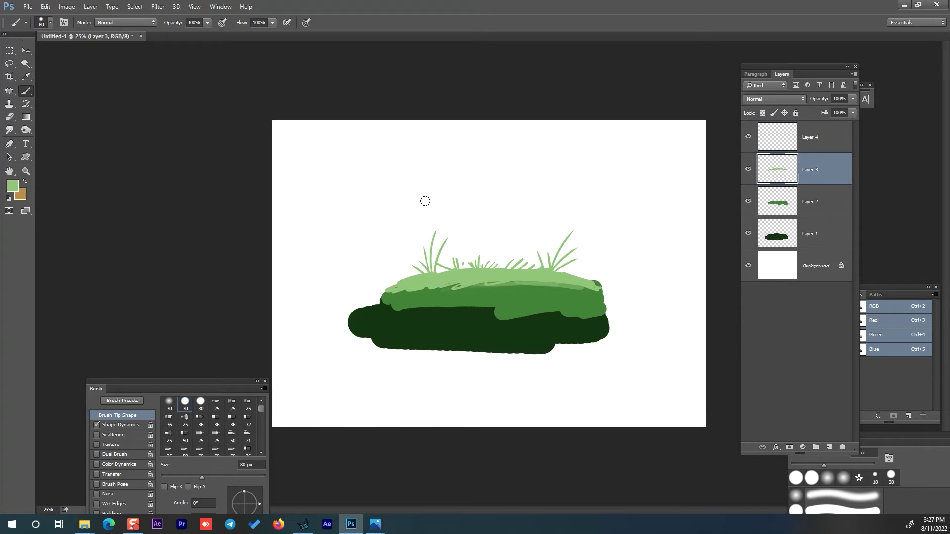
{"action": "mouse_move", "coordinate": [467, 273]}
{"action": "left_mouse_down"}
{"action": "mouse_move", "coordinate": [481, 236]}
{"action": "mouse_move", "coordinate": [495, 249]}
{"action": "mouse_move", "coordinate": [459, 275]}
{"action": "mouse_move", "coordinate": [526, 236]}
{"action": "left_mouse_up"}
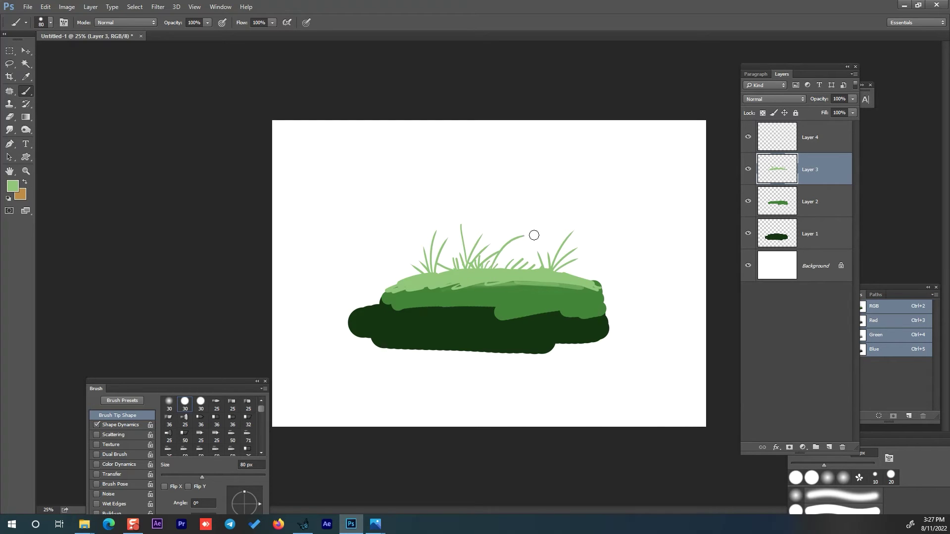
{"action": "mouse_move", "coordinate": [495, 267]}
{"action": "left_mouse_down"}
{"action": "mouse_move", "coordinate": [539, 251]}
{"action": "mouse_move", "coordinate": [542, 258]}
{"action": "left_mouse_up"}
{"action": "mouse_move", "coordinate": [422, 274]}
{"action": "left_mouse_down"}
{"action": "mouse_move", "coordinate": [384, 262]}
{"action": "mouse_move", "coordinate": [414, 241]}
{"action": "left_mouse_up"}
{"action": "left_click_drag", "start_coordinate": [390, 277], "coordinate": [378, 279]}
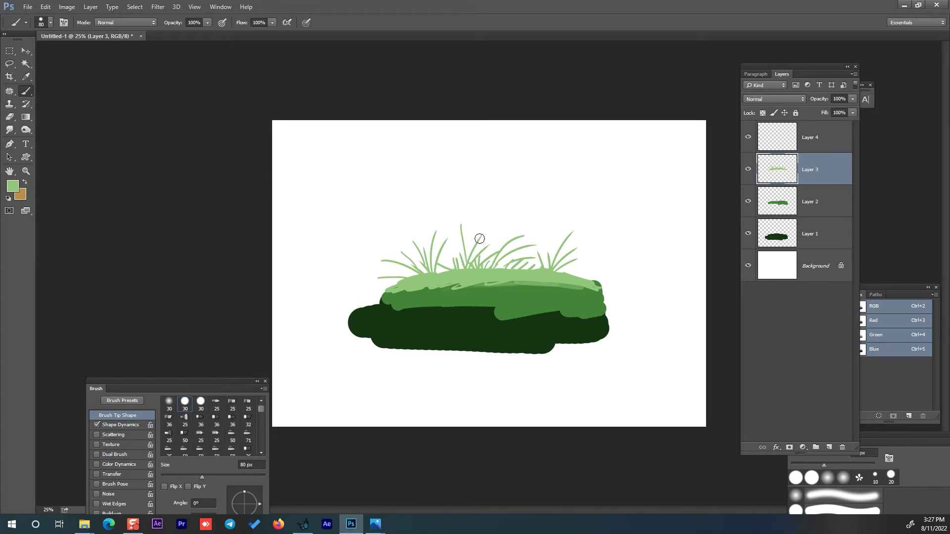
{"action": "left_click_drag", "start_coordinate": [439, 272], "coordinate": [455, 246]}
{"action": "left_click_drag", "start_coordinate": [559, 270], "coordinate": [580, 258]}
{"action": "key", "text": "i"}
{"action": "left_click", "coordinate": [467, 312]}
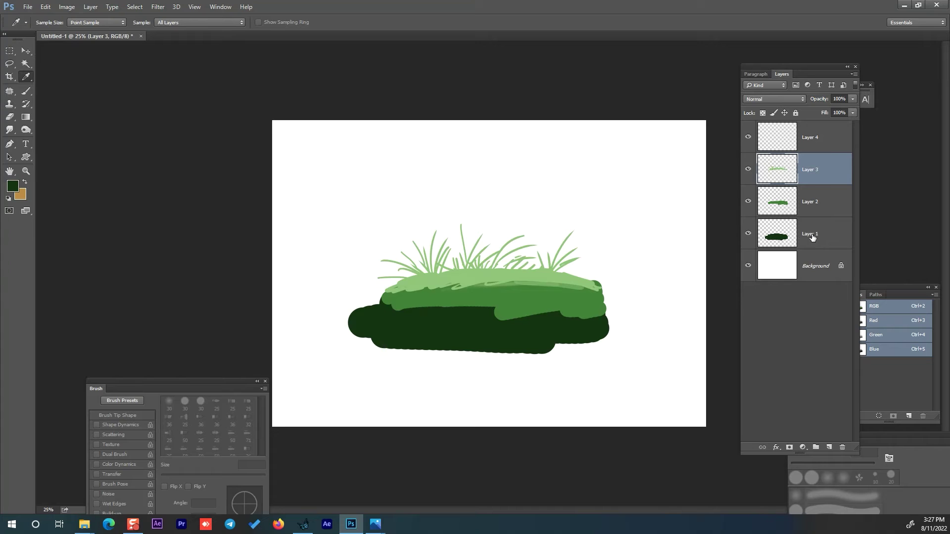
- Merge Layers 1–3 into a single Layer 3 and make empty Layer 4 active
{"action": "left_click", "coordinate": [823, 151]}
{"action": "left_click", "coordinate": [819, 169]}
{"action": "left_click", "coordinate": [819, 236], "text": "shift"}
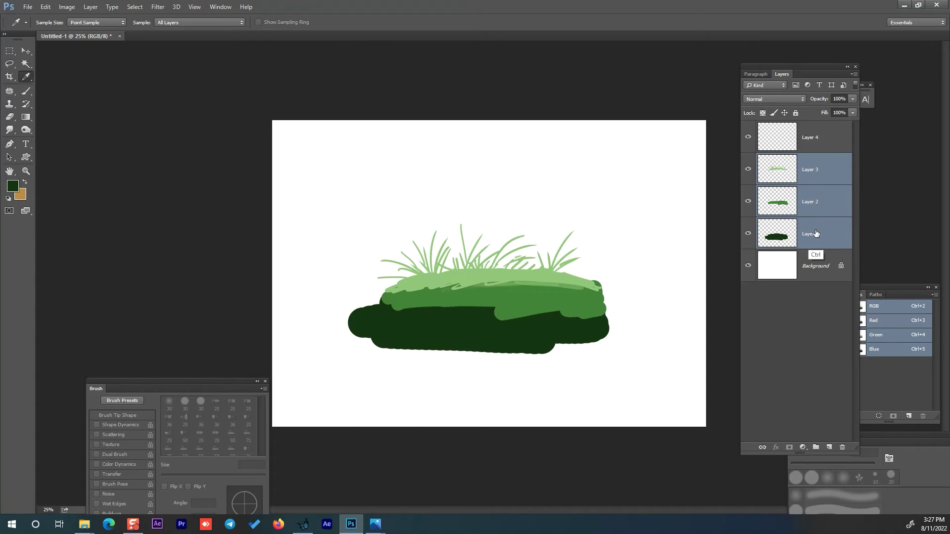
{"action": "key", "text": "ctrl+e"}
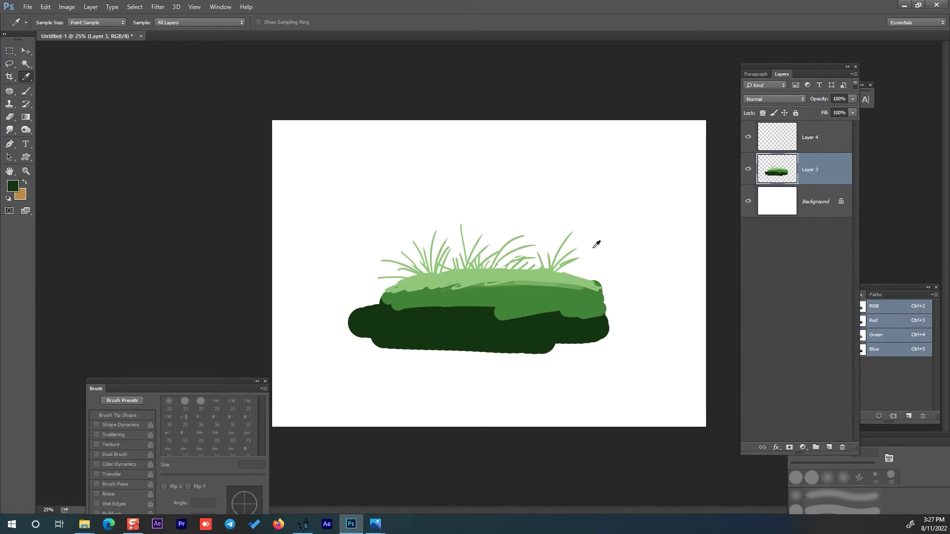
{"action": "left_click", "coordinate": [813, 149]}
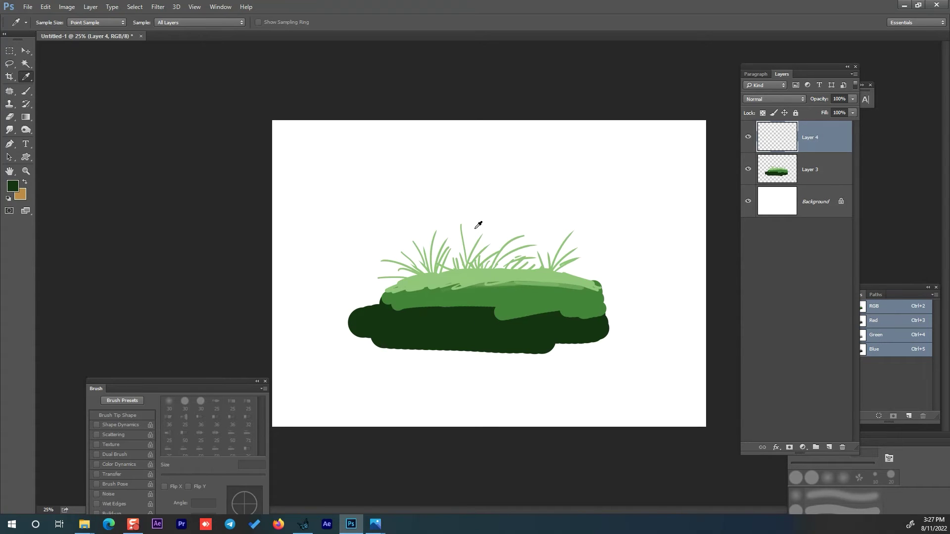
- On Layer 4, paint dark green grass blades curving up around the mound's left side
{"action": "key", "text": "b"}
{"action": "left_click_drag", "start_coordinate": [411, 307], "coordinate": [414, 274]}
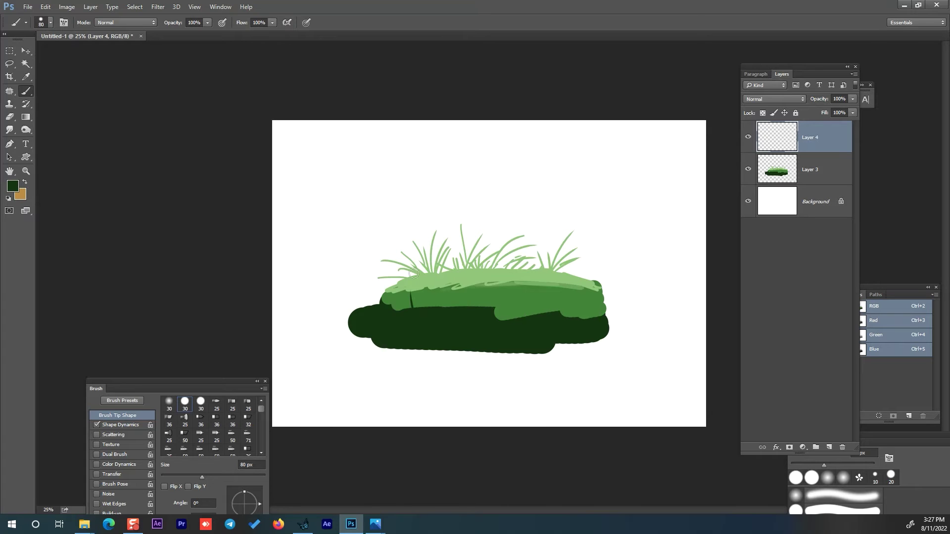
{"action": "mouse_move", "coordinate": [411, 308]}
{"action": "left_mouse_down"}
{"action": "mouse_move", "coordinate": [412, 274]}
{"action": "mouse_move", "coordinate": [426, 270]}
{"action": "left_mouse_up"}
{"action": "left_click_drag", "start_coordinate": [407, 311], "coordinate": [357, 267]}
{"action": "left_click_drag", "start_coordinate": [408, 312], "coordinate": [391, 264]}
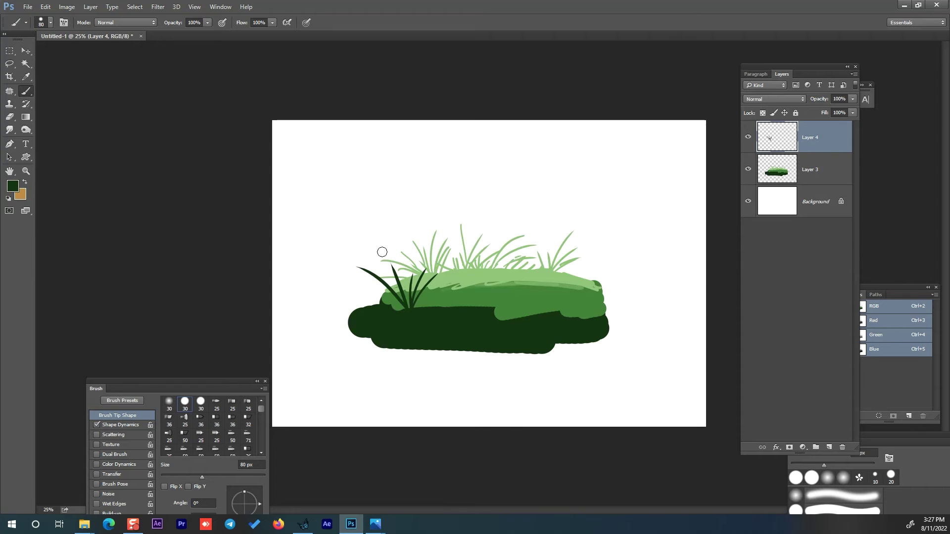
{"action": "left_click_drag", "start_coordinate": [404, 310], "coordinate": [349, 282]}
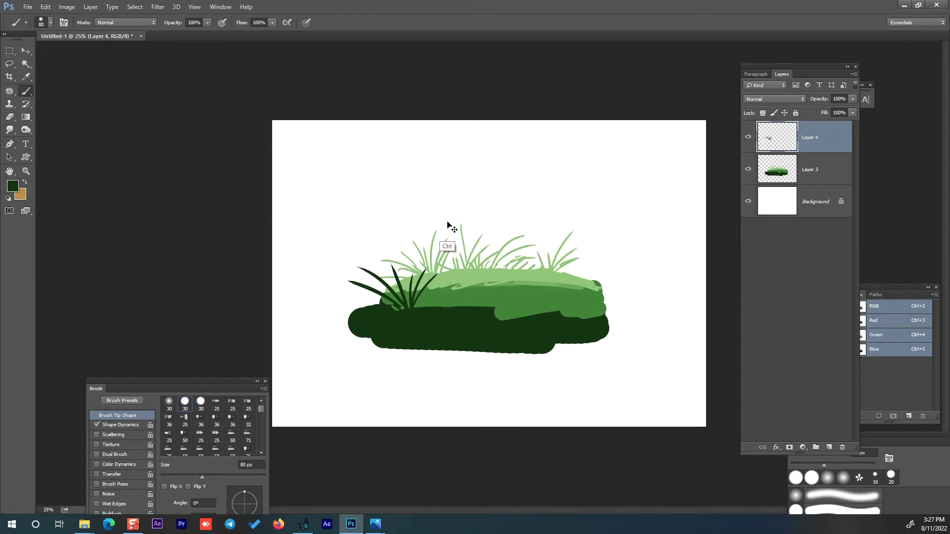
{"action": "left_click_drag", "start_coordinate": [414, 304], "coordinate": [455, 276]}
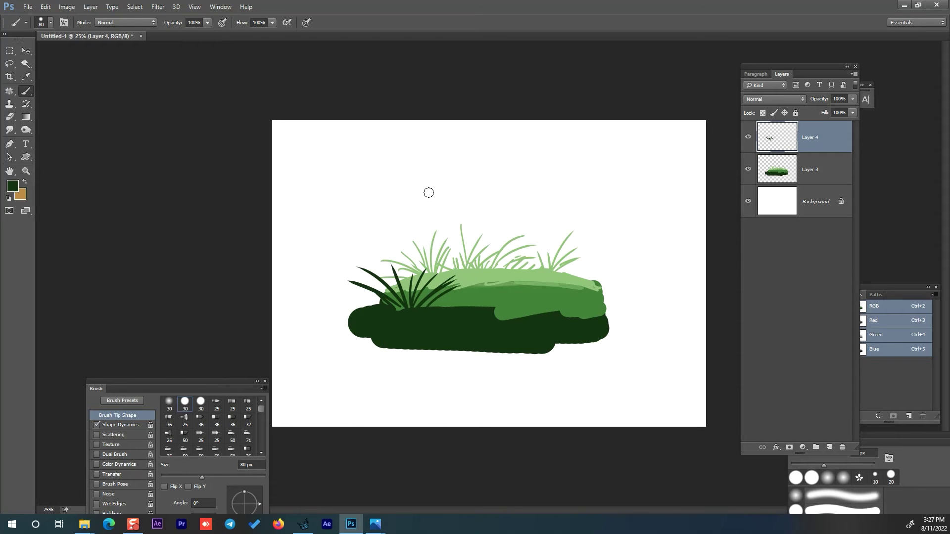
{"action": "left_click_drag", "start_coordinate": [414, 308], "coordinate": [434, 252]}
{"action": "mouse_move", "coordinate": [446, 310]}
{"action": "left_mouse_down"}
{"action": "mouse_move", "coordinate": [470, 273]}
{"action": "mouse_move", "coordinate": [486, 287]}
{"action": "mouse_move", "coordinate": [503, 280]}
{"action": "mouse_move", "coordinate": [473, 280]}
{"action": "left_mouse_up"}
- Paint more dark green blades across the middle and right of the mound's base, plus a few left
{"action": "mouse_move", "coordinate": [484, 315]}
{"action": "left_mouse_down"}
{"action": "mouse_move", "coordinate": [483, 266]}
{"action": "mouse_move", "coordinate": [490, 294]}
{"action": "mouse_move", "coordinate": [522, 291]}
{"action": "left_mouse_up"}
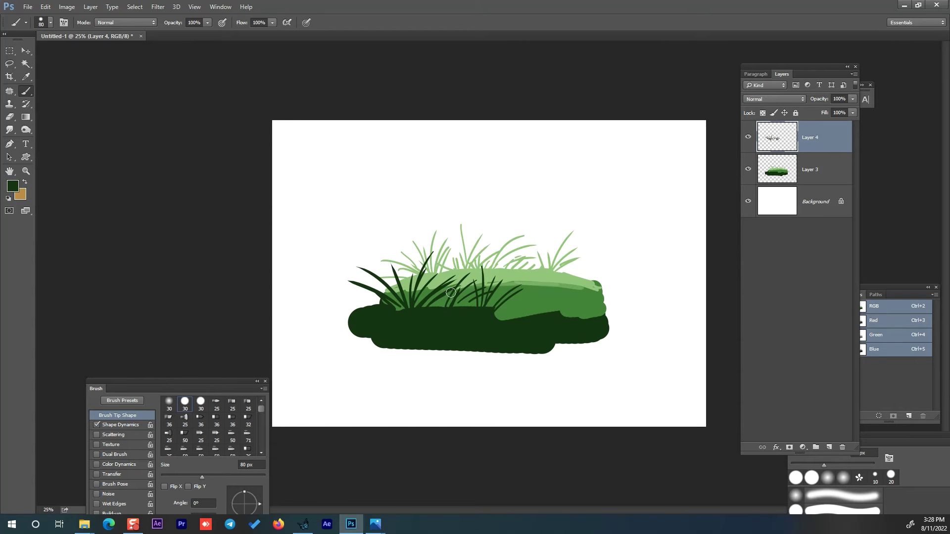
{"action": "left_click_drag", "start_coordinate": [526, 316], "coordinate": [529, 288]}
{"action": "mouse_move", "coordinate": [527, 322]}
{"action": "left_mouse_down"}
{"action": "mouse_move", "coordinate": [564, 282]}
{"action": "mouse_move", "coordinate": [580, 311]}
{"action": "mouse_move", "coordinate": [582, 295]}
{"action": "mouse_move", "coordinate": [613, 293]}
{"action": "left_mouse_up"}
{"action": "left_click_drag", "start_coordinate": [569, 324], "coordinate": [561, 288]}
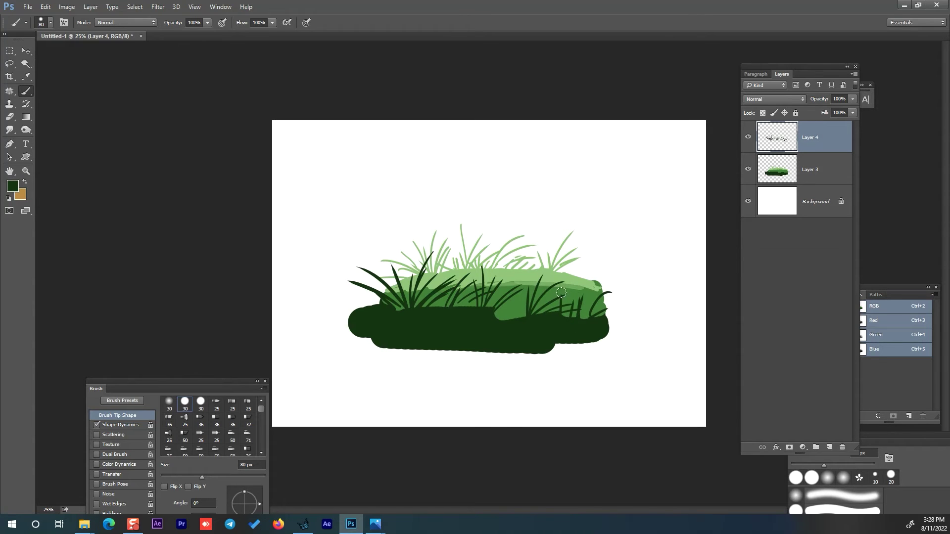
{"action": "left_click_drag", "start_coordinate": [516, 321], "coordinate": [525, 288]}
{"action": "mouse_move", "coordinate": [510, 328]}
{"action": "left_mouse_down"}
{"action": "mouse_move", "coordinate": [519, 295]}
{"action": "mouse_move", "coordinate": [494, 297]}
{"action": "left_mouse_up"}
{"action": "mouse_move", "coordinate": [377, 317]}
{"action": "left_mouse_down"}
{"action": "mouse_move", "coordinate": [385, 255]}
{"action": "mouse_move", "coordinate": [401, 281]}
{"action": "left_mouse_up"}
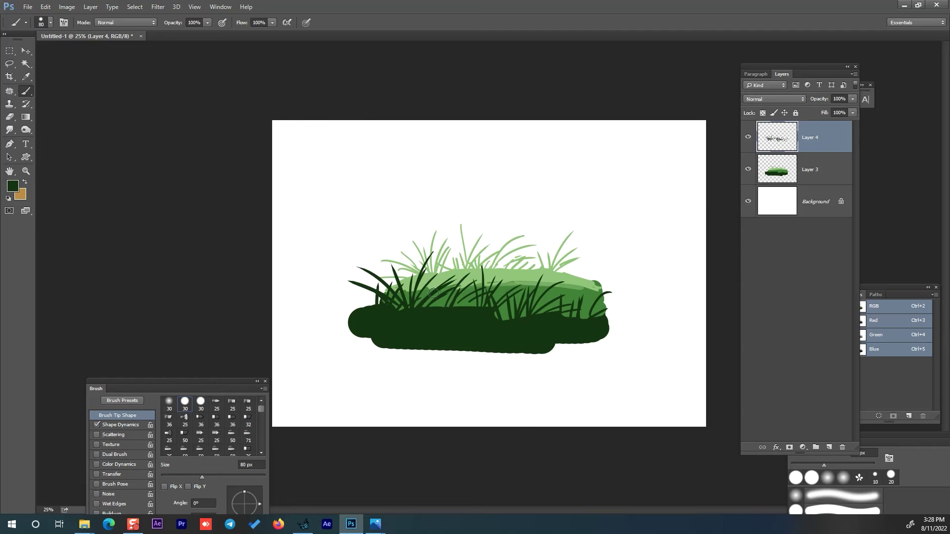
- Sample a mid green, then add empty Layer 5 on top and Layer 6 above Layer 3
{"action": "key", "text": "i"}
{"action": "left_click", "coordinate": [550, 298]}
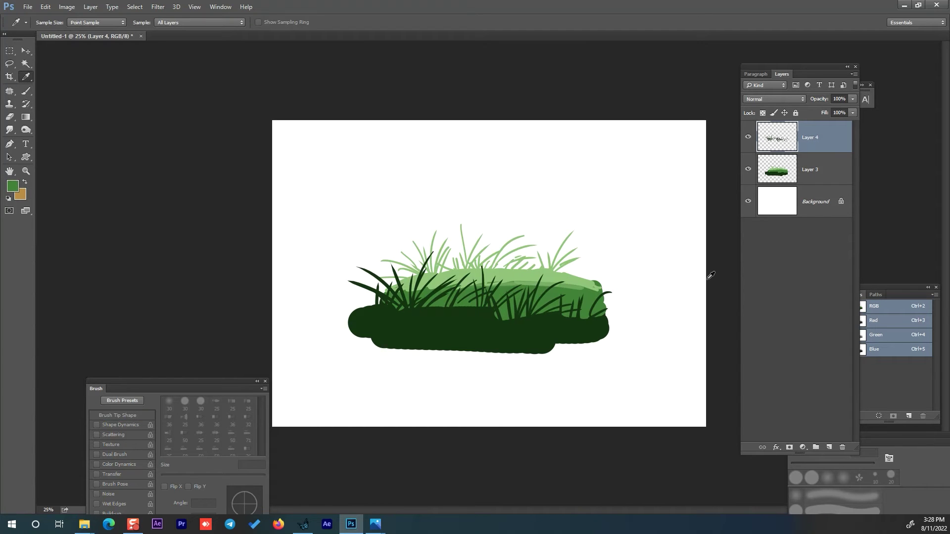
{"action": "left_click", "coordinate": [830, 447]}
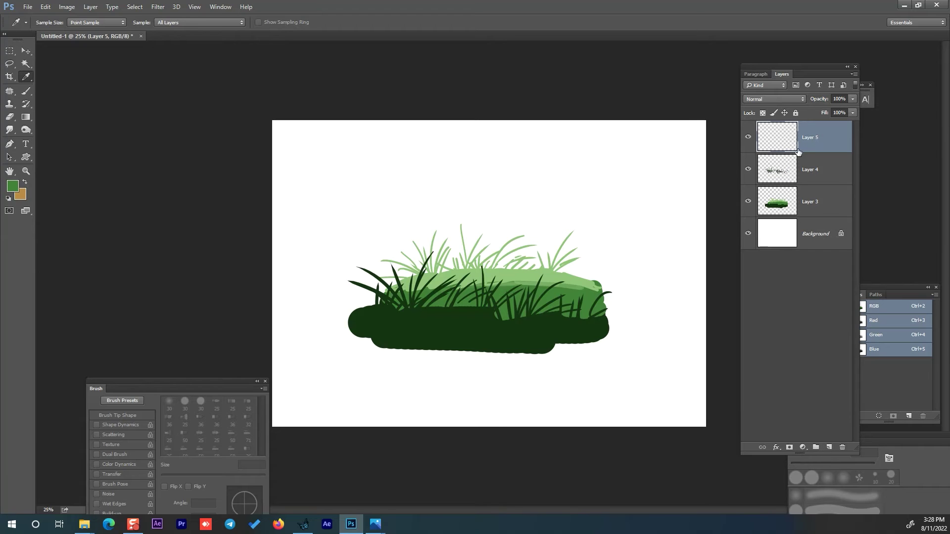
{"action": "left_click", "coordinate": [804, 203]}
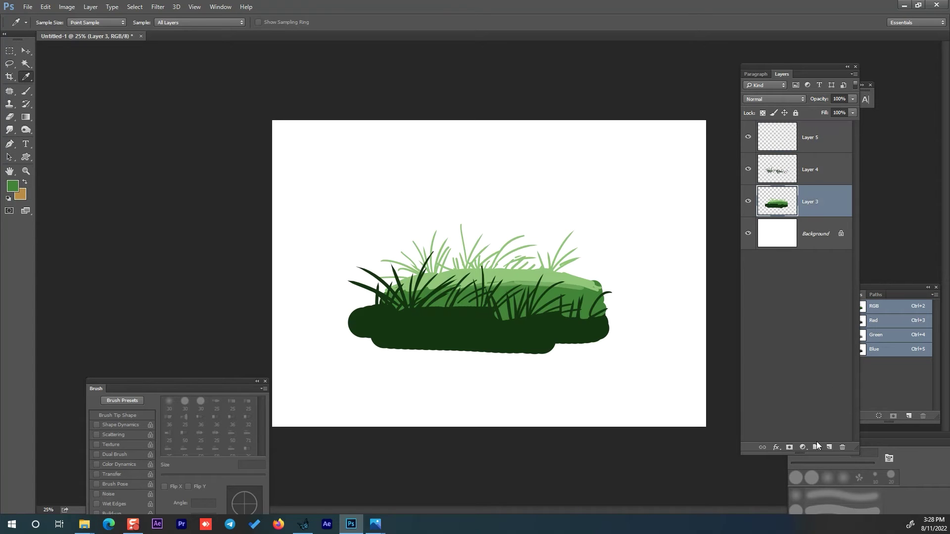
{"action": "left_click", "coordinate": [830, 447]}
{"action": "key", "text": "b"}
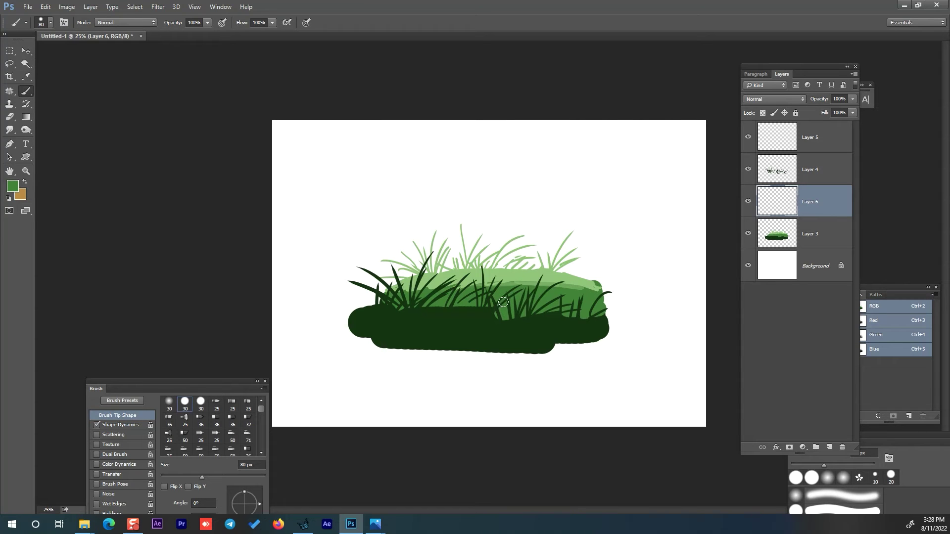
- Set the foreground colour to green #265e1f and return to the Brush
{"action": "key", "text": "i"}
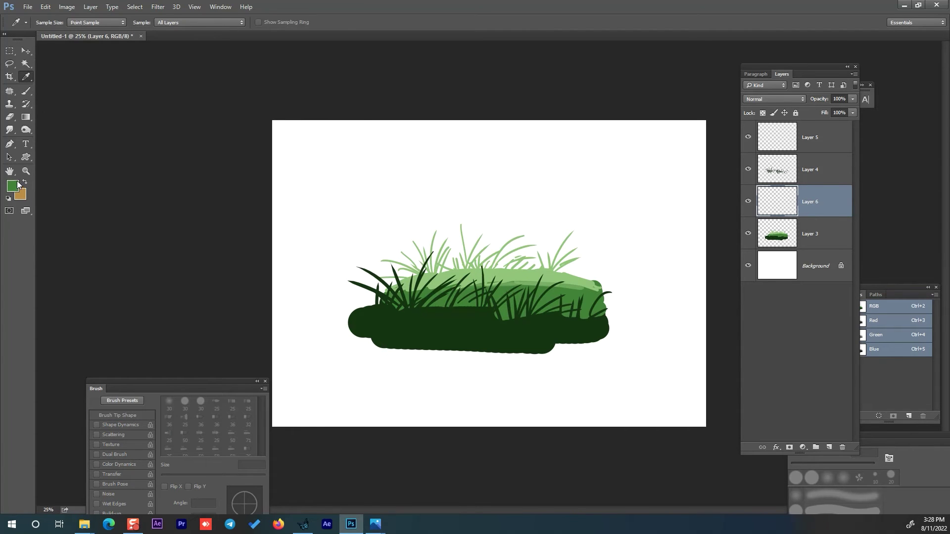
{"action": "left_click", "coordinate": [13, 186]}
{"action": "left_click", "coordinate": [631, 351]}
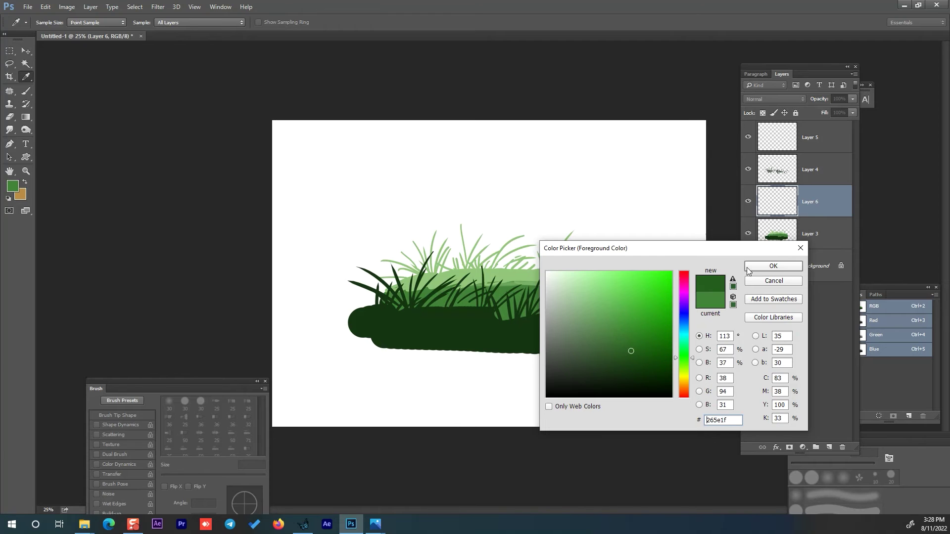
{"action": "left_click", "coordinate": [749, 267]}
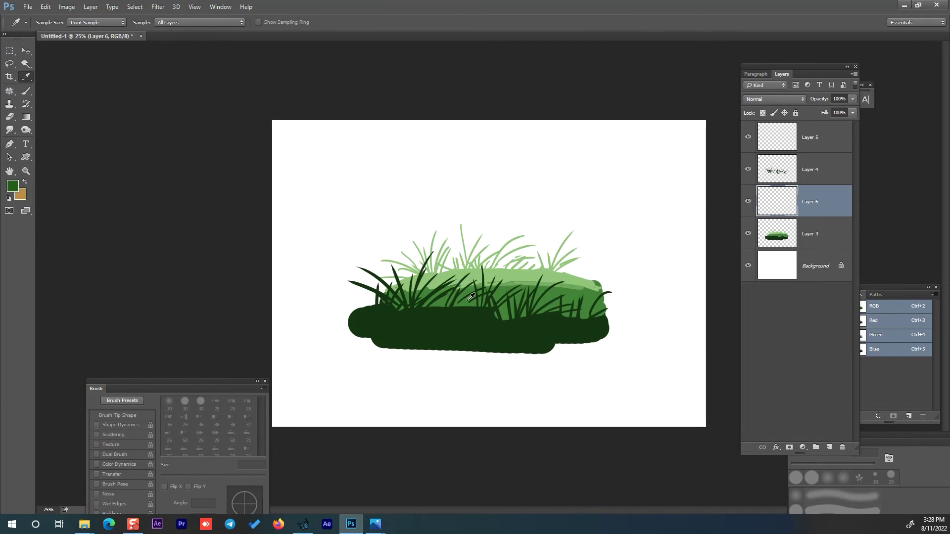
{"action": "key", "text": "b"}
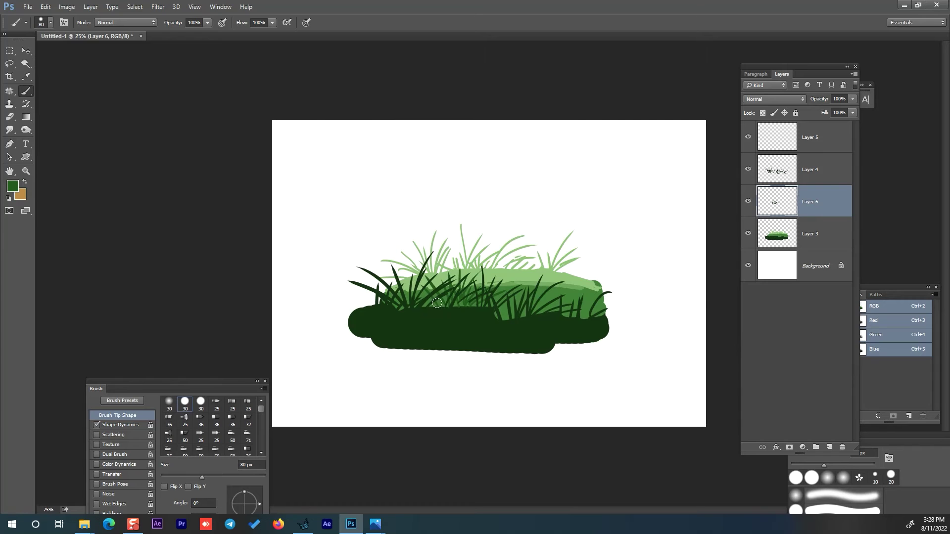
- Paint four more green blades across the mound's centre and right edge on Layer 6
{"action": "left_click_drag", "start_coordinate": [416, 298], "coordinate": [392, 279]}
{"action": "left_click_drag", "start_coordinate": [498, 310], "coordinate": [515, 276]}
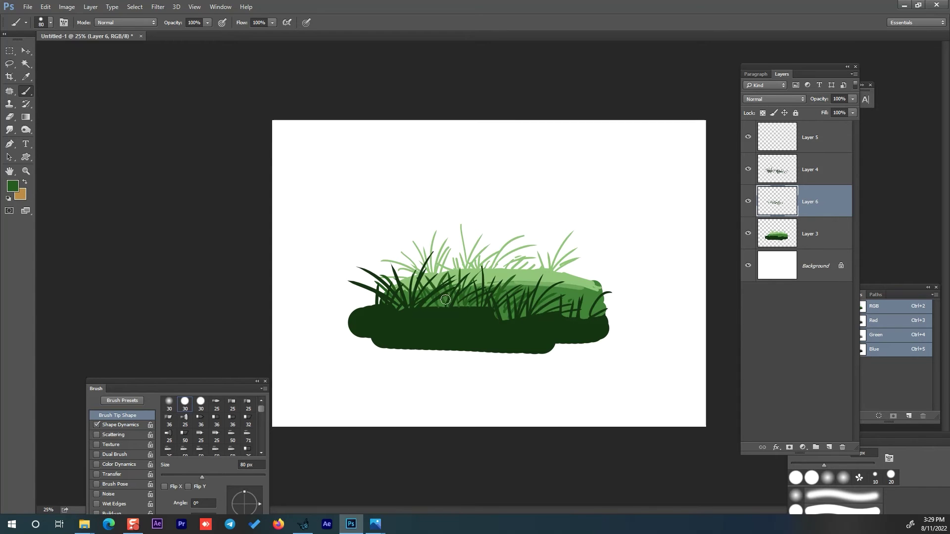
{"action": "mouse_move", "coordinate": [590, 320]}
{"action": "left_mouse_down"}
{"action": "mouse_move", "coordinate": [581, 289]}
{"action": "mouse_move", "coordinate": [611, 281]}
{"action": "mouse_move", "coordinate": [613, 299]}
{"action": "mouse_move", "coordinate": [626, 297]}
{"action": "mouse_move", "coordinate": [612, 267]}
{"action": "mouse_move", "coordinate": [627, 272]}
{"action": "mouse_move", "coordinate": [550, 269]}
{"action": "mouse_move", "coordinate": [600, 269]}
{"action": "mouse_move", "coordinate": [578, 268]}
{"action": "left_mouse_up"}
{"action": "left_click_drag", "start_coordinate": [565, 311], "coordinate": [564, 267]}
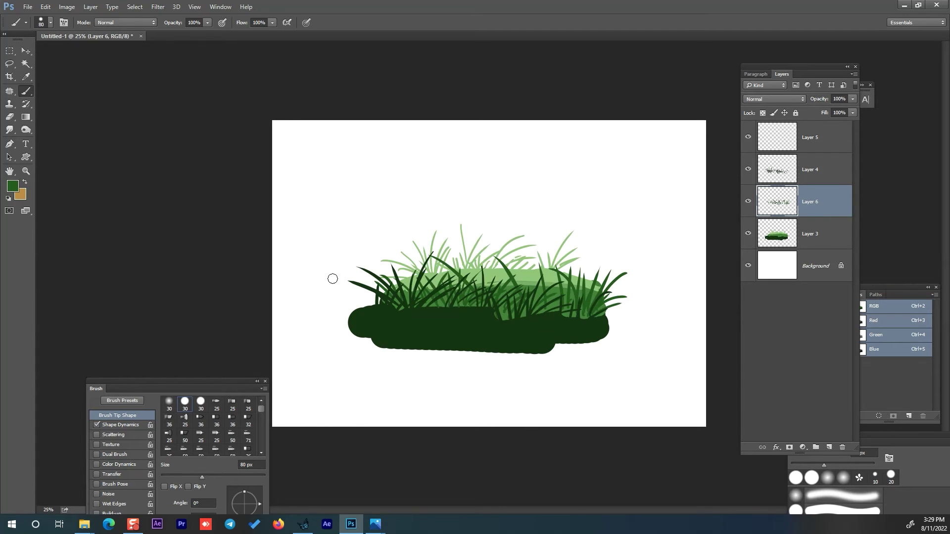
- Check the whole picture, then select Layer 3 and switch to the Mixer Brush Tool
{"action": "key", "text": "ctrl+minus"}
{"action": "key", "text": "ctrl+plus"}
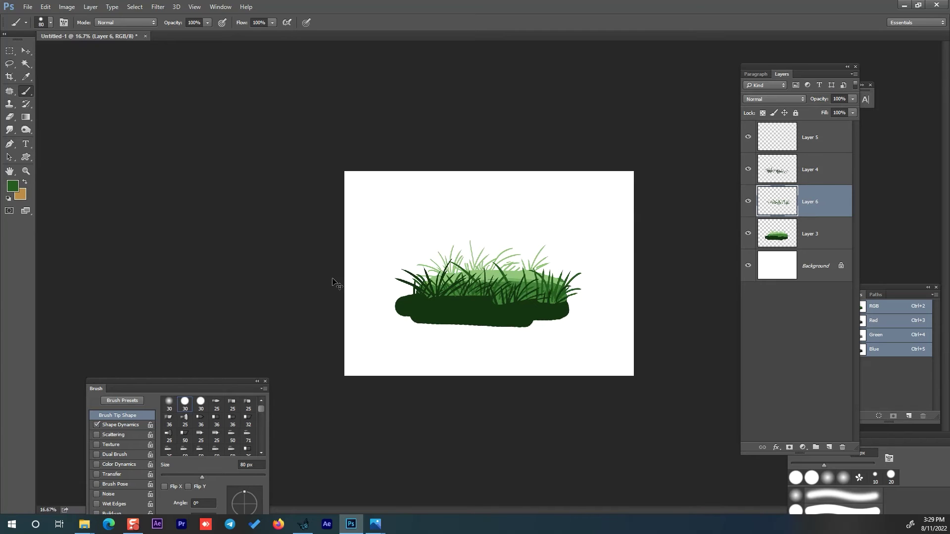
{"action": "key", "text": "ctrl+plus"}
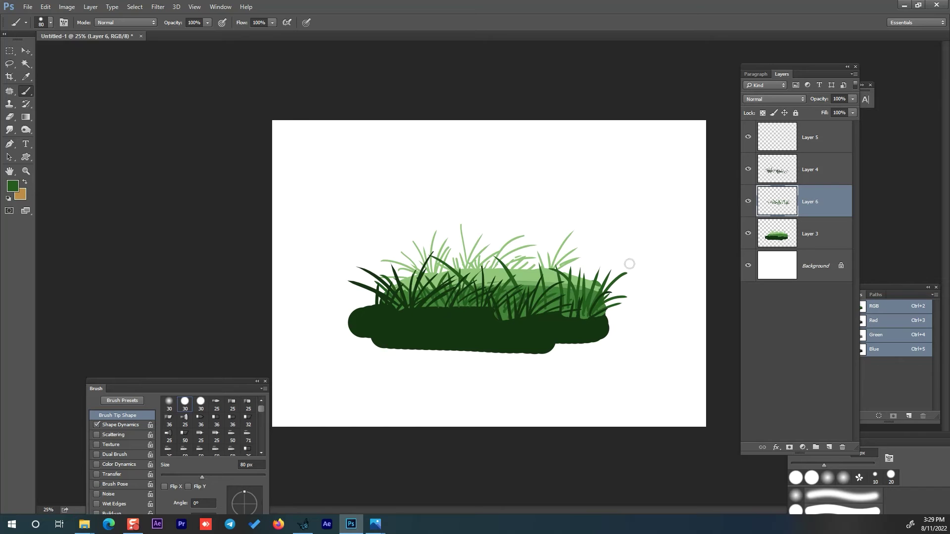
{"action": "left_click", "coordinate": [783, 241]}
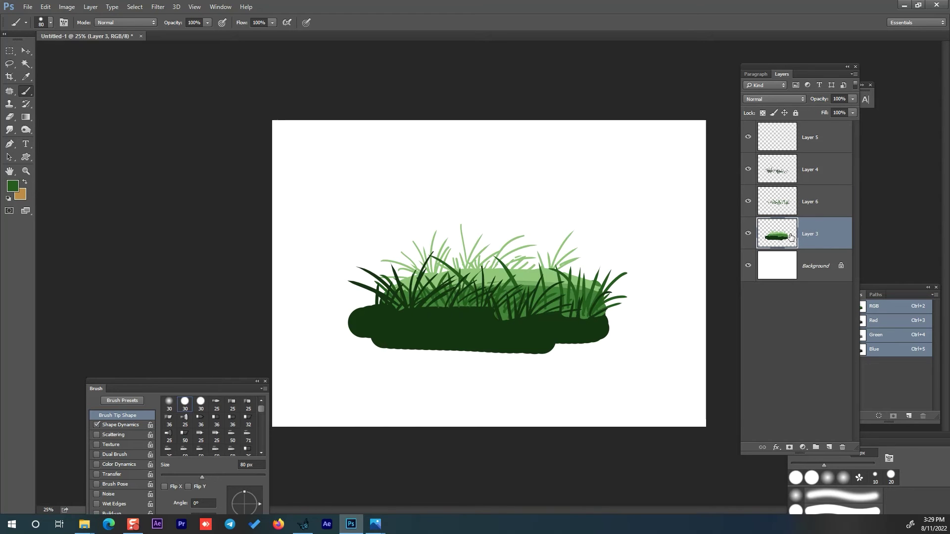
{"action": "right_click", "coordinate": [25, 91]}
{"action": "left_click", "coordinate": [72, 118]}
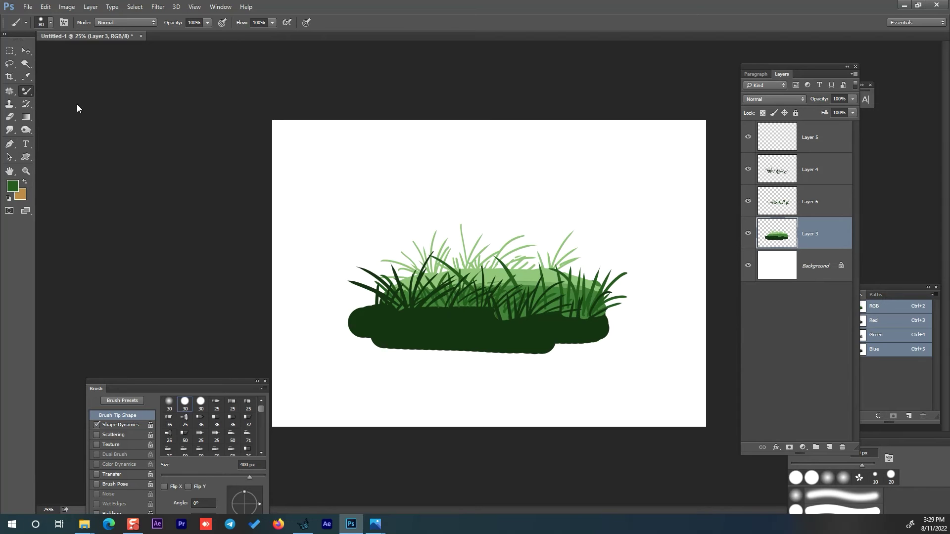
- Shrink the brush and smear the dark base along beneath the grass
{"action": "key", "text": "bracketleft"}
{"action": "key", "text": "bracketleft"}
{"action": "key", "text": "bracketleft"}
{"action": "key", "text": "bracketleft"}
{"action": "left_click_drag", "start_coordinate": [448, 312], "coordinate": [462, 279]}
{"action": "key", "text": "ctrl+z"}
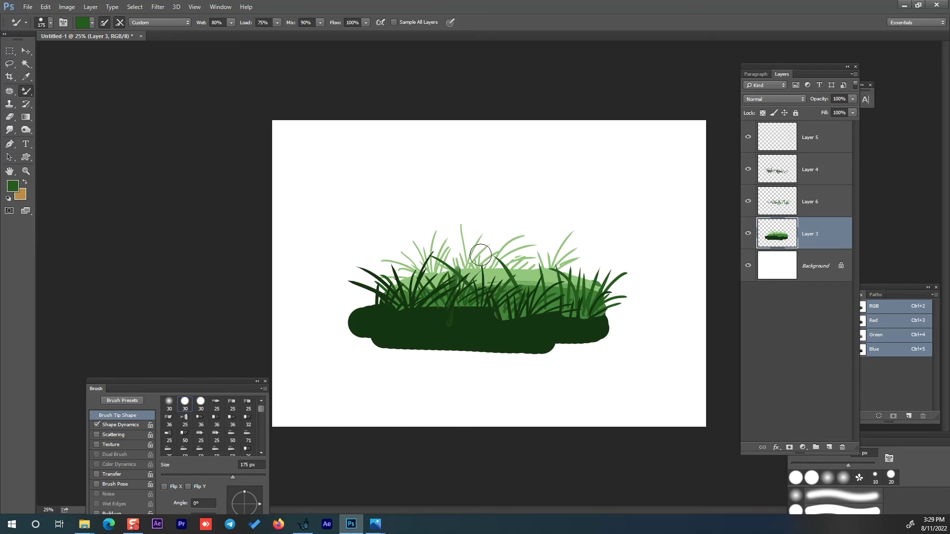
{"action": "left_click_drag", "start_coordinate": [452, 309], "coordinate": [525, 286]}
{"action": "left_click_drag", "start_coordinate": [502, 310], "coordinate": [586, 311]}
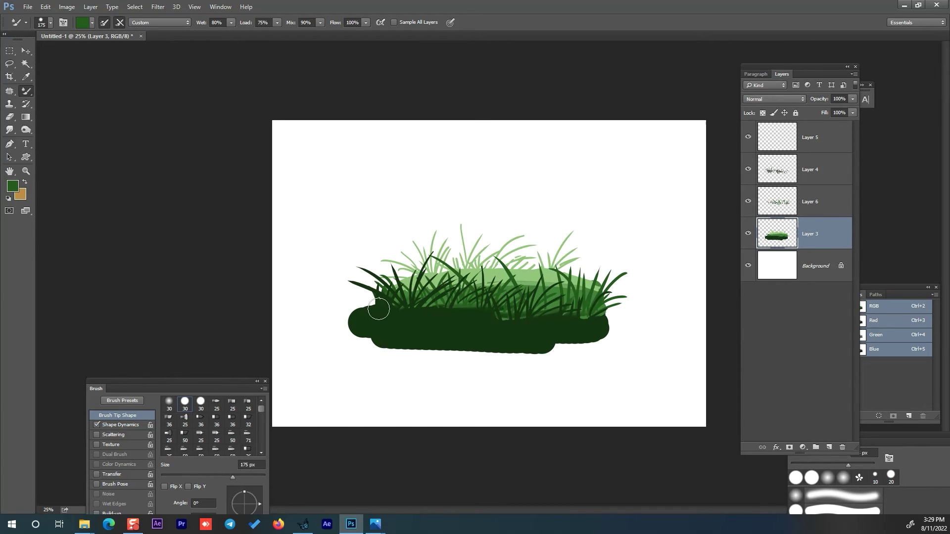
{"action": "key", "text": "bracketleft"}
{"action": "key", "text": "bracketleft"}
{"action": "key", "text": "bracketleft"}
{"action": "key", "text": "bracketleft"}
{"action": "key", "text": "bracketleft"}
- Select Layer 5, check Layers 4 and 5 visibility, and sample a mid green from the grass
{"action": "left_click", "coordinate": [771, 143]}
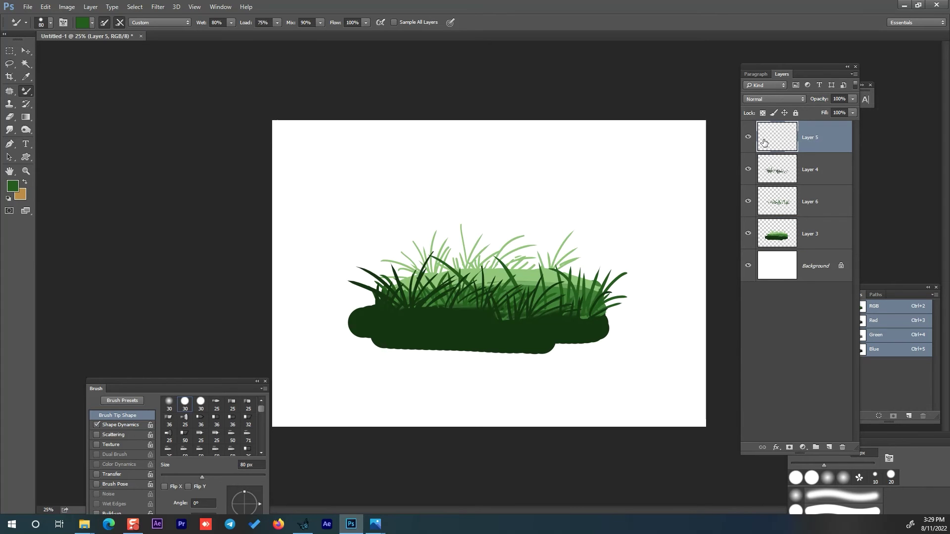
{"action": "left_click", "coordinate": [749, 137]}
{"action": "left_click", "coordinate": [748, 170]}
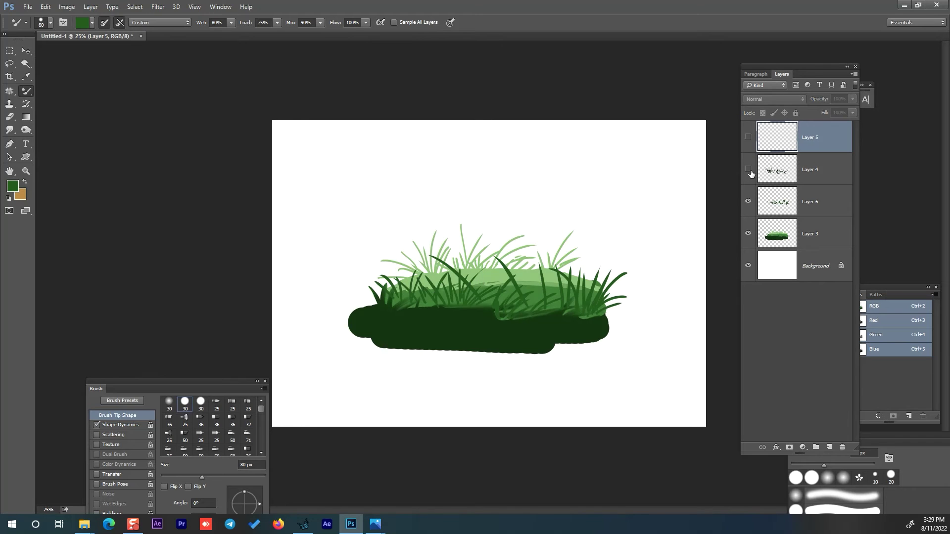
{"action": "left_click", "coordinate": [748, 170]}
{"action": "left_click", "coordinate": [748, 138]}
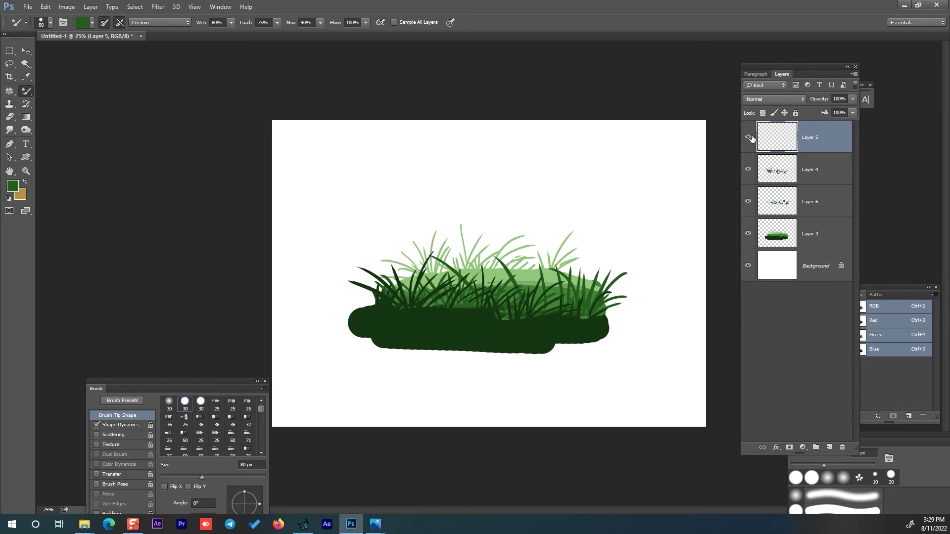
{"action": "key", "text": "i"}
{"action": "left_click", "coordinate": [558, 288]}
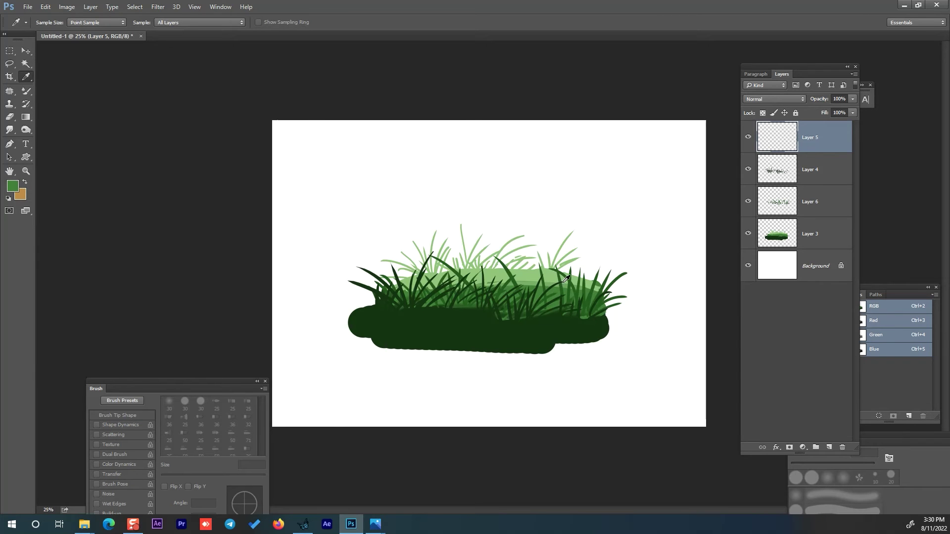
{"action": "key", "text": "b"}
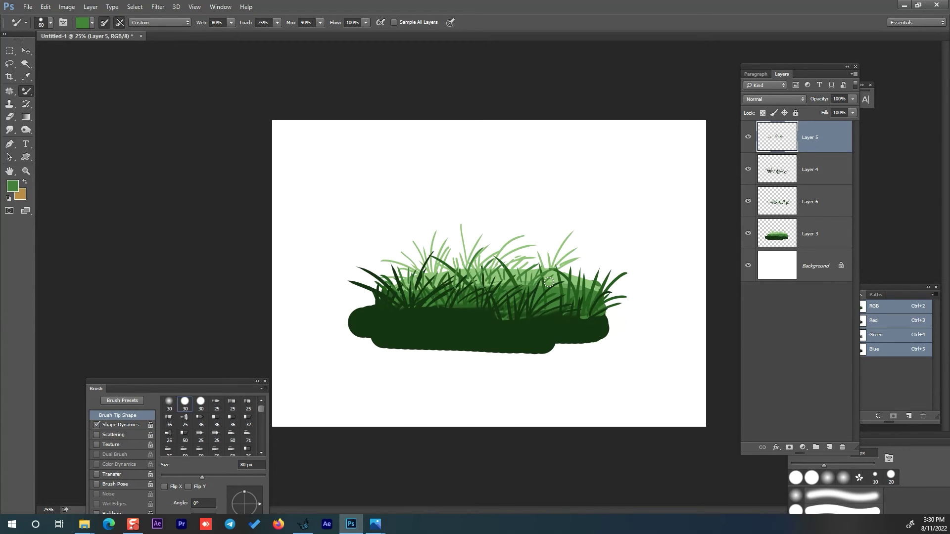
- Move Layer 5 below Layer 4 and paint mid-green blades on the mound's left and right
{"action": "left_click_drag", "start_coordinate": [827, 142], "coordinate": [830, 187]}
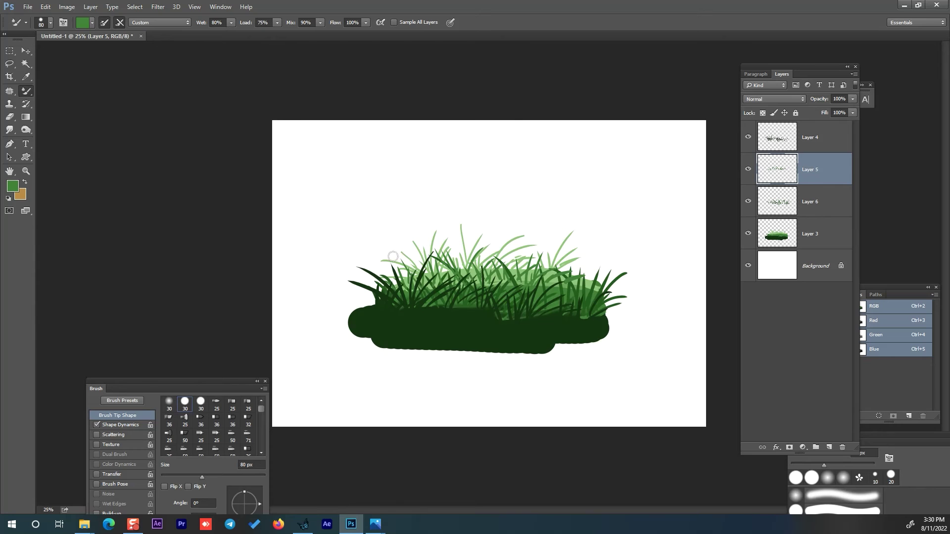
{"action": "left_click_drag", "start_coordinate": [408, 279], "coordinate": [388, 253]}
{"action": "mouse_move", "coordinate": [588, 286]}
{"action": "left_mouse_down"}
{"action": "mouse_move", "coordinate": [608, 256]}
{"action": "mouse_move", "coordinate": [562, 235]}
{"action": "left_mouse_up"}
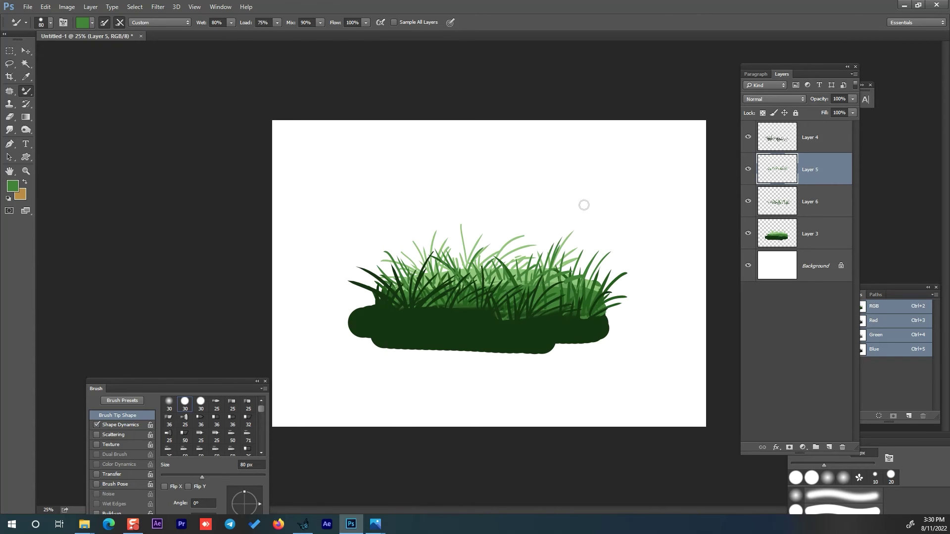
{"action": "left_click", "coordinate": [778, 233]}
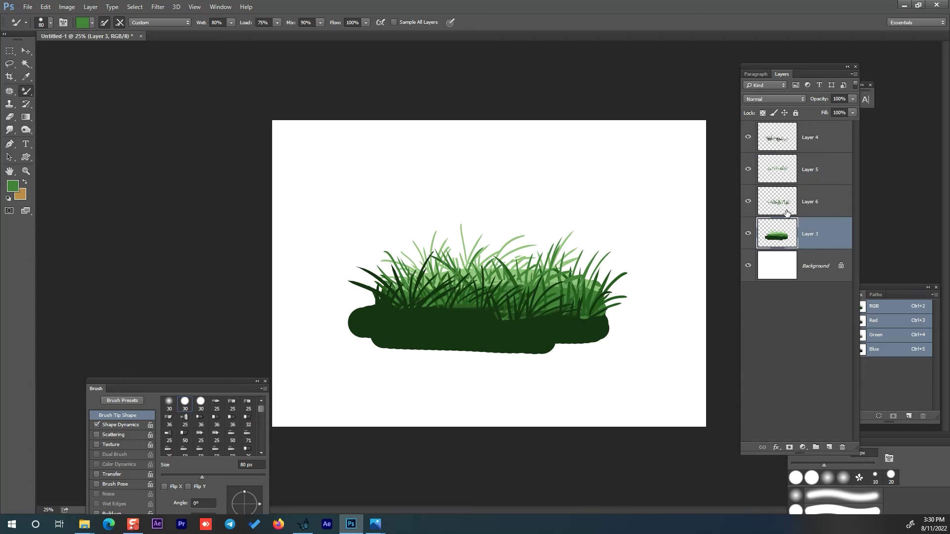
- On Layer 6, sample the base's dark green, paint a blade and undo it, then select Layer 5
{"action": "left_click", "coordinate": [782, 211]}
{"action": "key", "text": "i"}
{"action": "left_click", "coordinate": [451, 318]}
{"action": "key", "text": "b"}
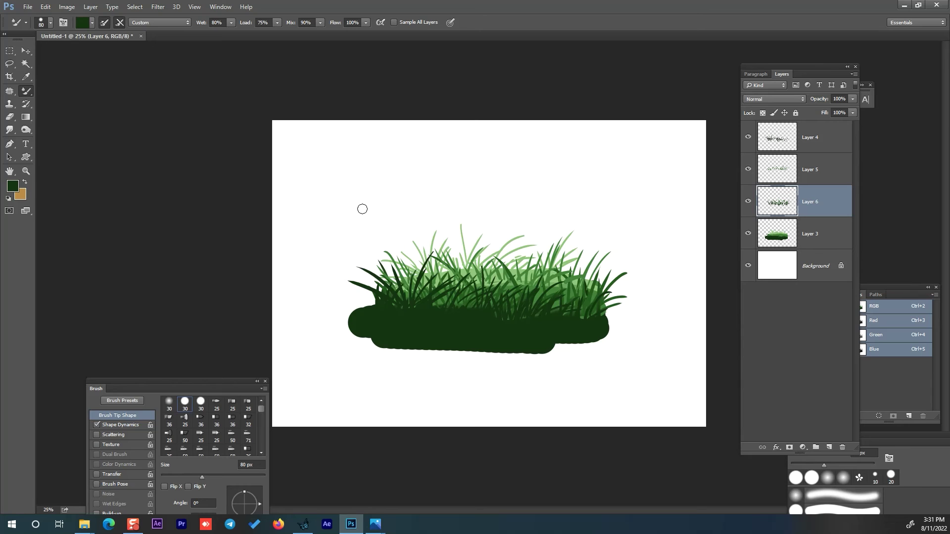
{"action": "left_click_drag", "start_coordinate": [427, 253], "coordinate": [464, 323]}
{"action": "key", "text": "ctrl+z"}
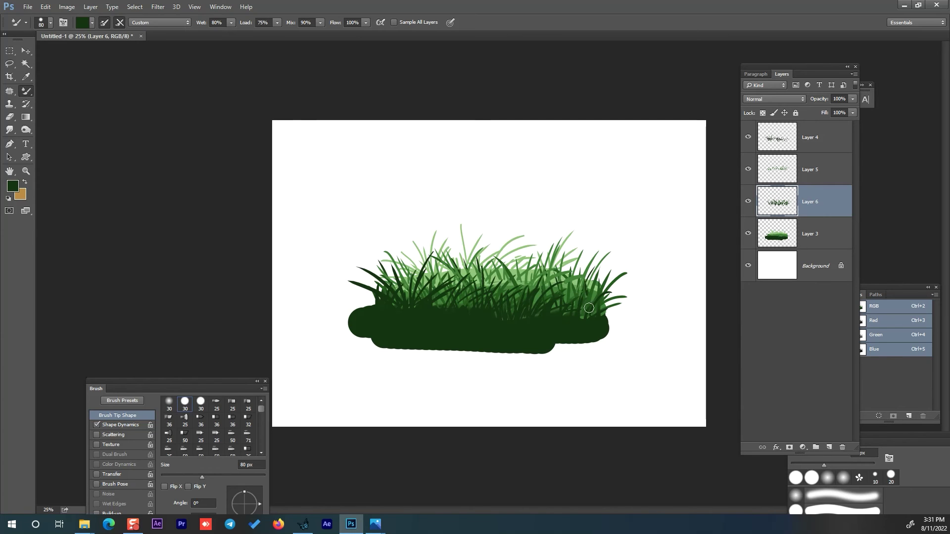
{"action": "left_click", "coordinate": [789, 170]}
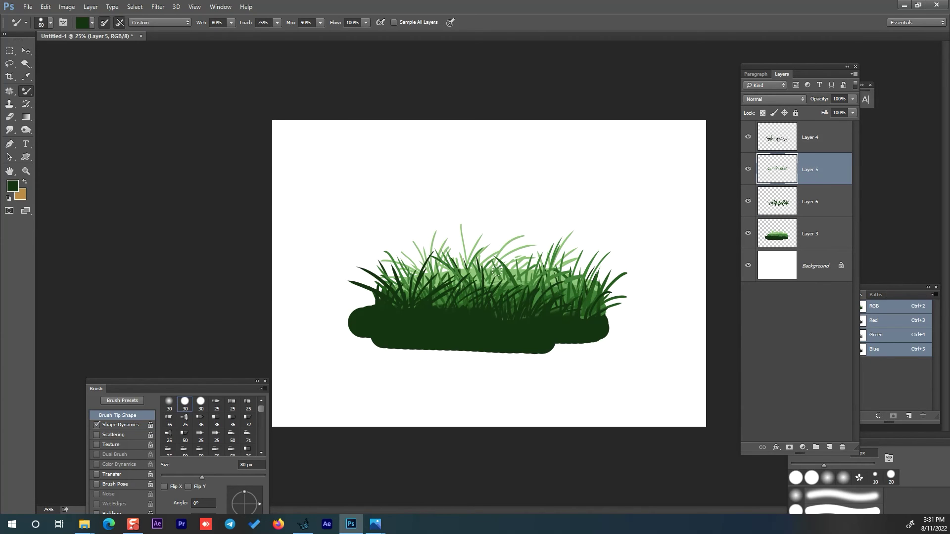
- Sample the grass's mid green and paint seven blades across the mound, mostly toward the right
{"action": "key", "text": "i"}
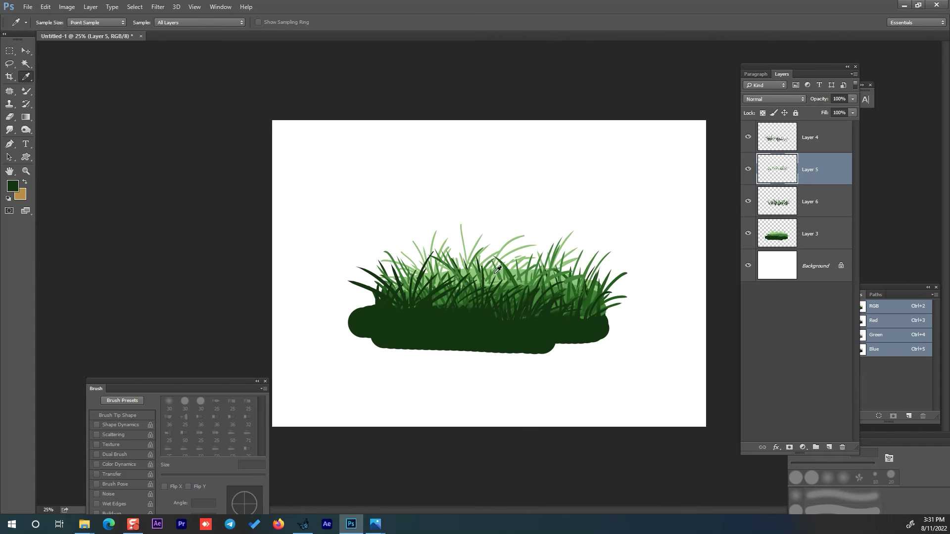
{"action": "left_click", "coordinate": [497, 267]}
{"action": "key", "text": "b"}
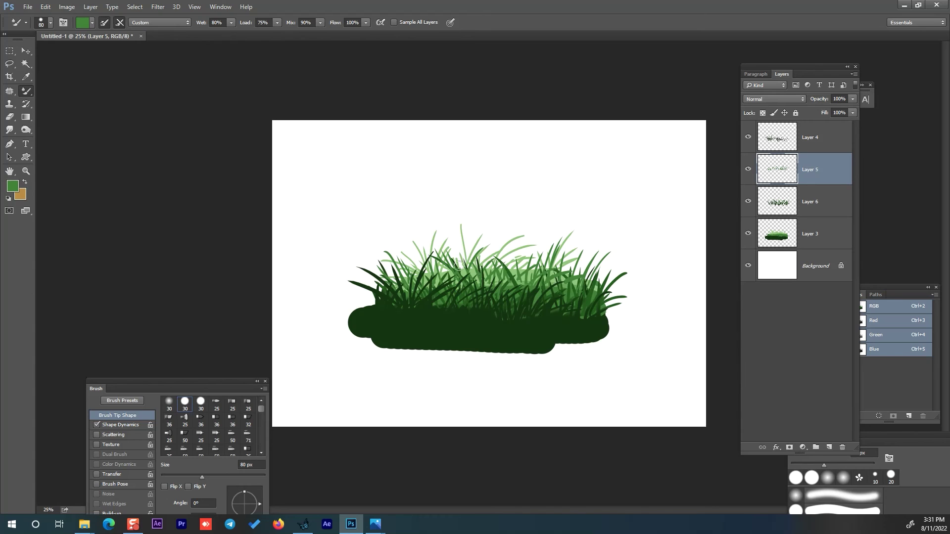
{"action": "left_click_drag", "start_coordinate": [433, 258], "coordinate": [449, 307]}
{"action": "mouse_move", "coordinate": [515, 280]}
{"action": "left_mouse_down"}
{"action": "mouse_move", "coordinate": [533, 243]}
{"action": "mouse_move", "coordinate": [548, 242]}
{"action": "left_mouse_up"}
{"action": "left_click_drag", "start_coordinate": [542, 282], "coordinate": [564, 240]}
{"action": "left_click_drag", "start_coordinate": [569, 274], "coordinate": [584, 247]}
{"action": "left_click_drag", "start_coordinate": [577, 285], "coordinate": [599, 245]}
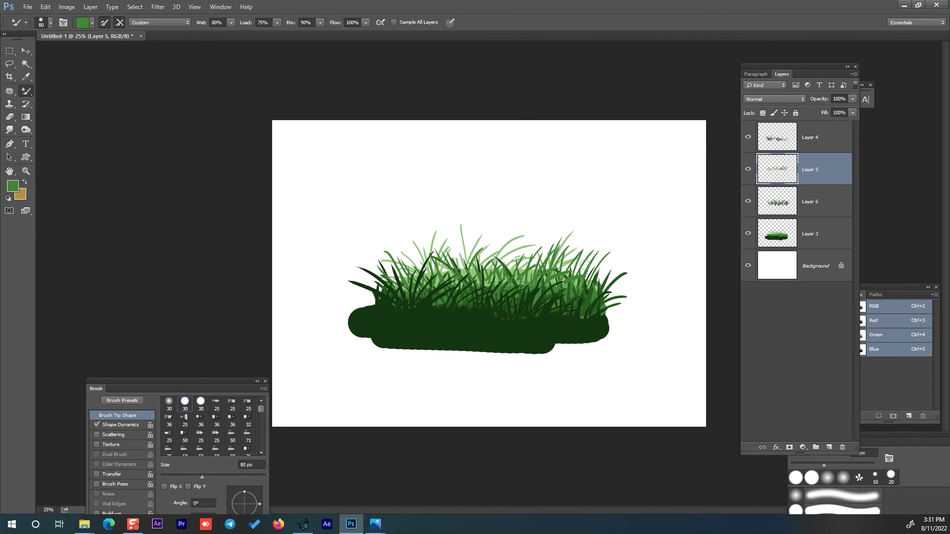
{"action": "left_click_drag", "start_coordinate": [590, 287], "coordinate": [604, 254]}
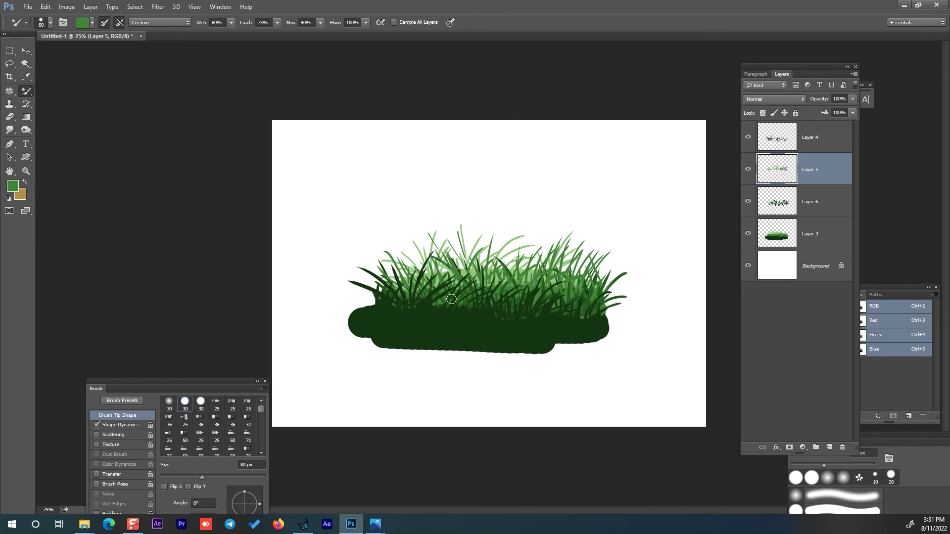
{"action": "left_click_drag", "start_coordinate": [416, 266], "coordinate": [398, 244]}
- Change the paint colour to a slightly darker green, 336d2b
{"action": "key", "text": "ctrl"}
{"action": "left_click", "coordinate": [13, 186]}
{"action": "left_click", "coordinate": [621, 343]}
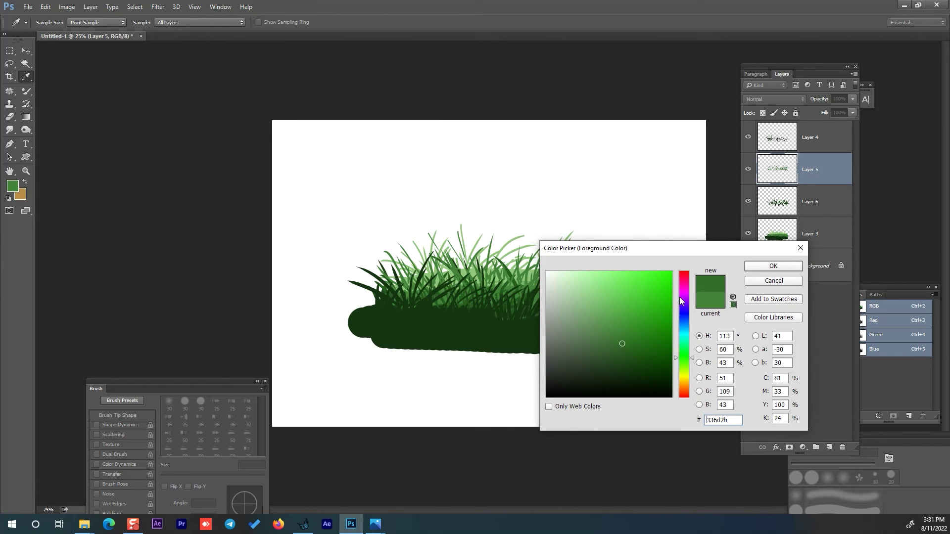
{"action": "key", "text": "Return"}
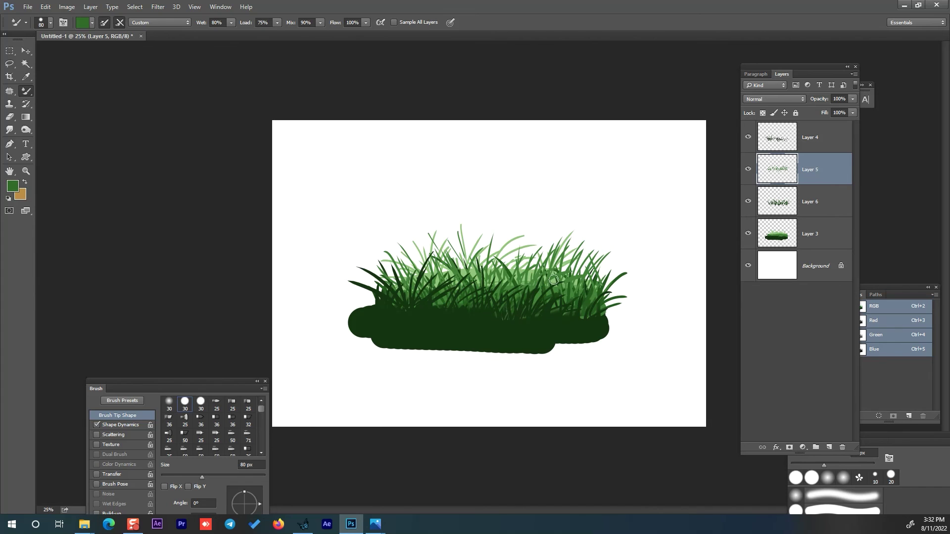
- Toggle Layers 4 and 5 off and on to compare their blades, then make Layer 4 active
{"action": "left_click", "coordinate": [748, 139]}
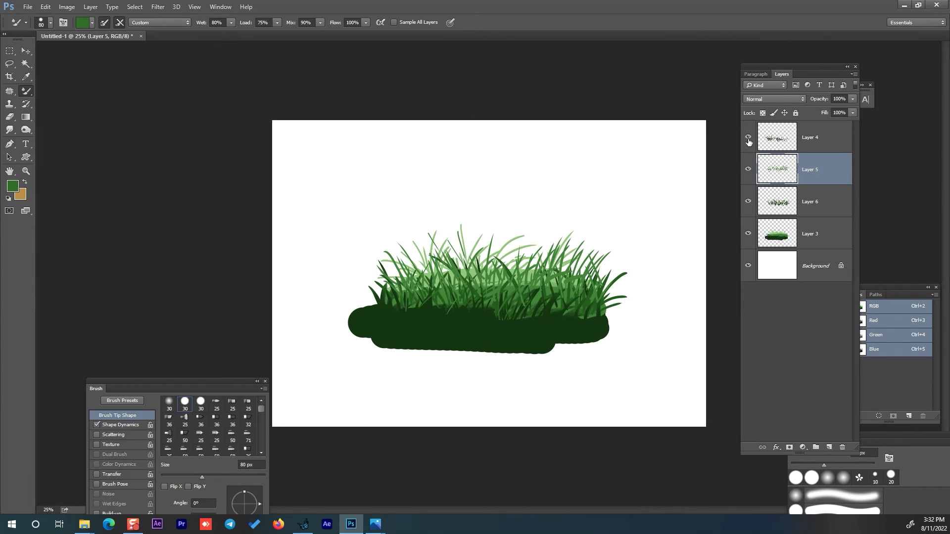
{"action": "left_click", "coordinate": [748, 141]}
{"action": "left_click", "coordinate": [748, 143]}
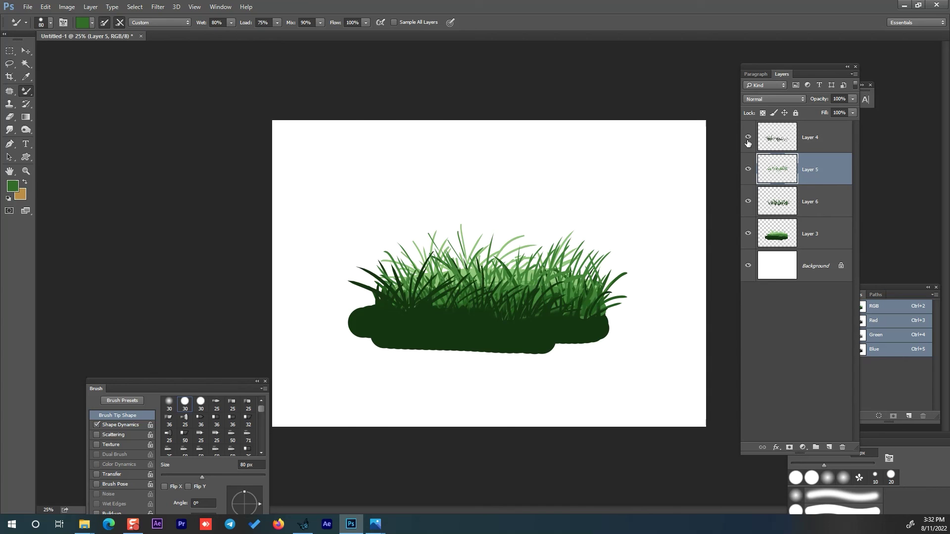
{"action": "left_click", "coordinate": [748, 142]}
{"action": "left_click", "coordinate": [749, 143]}
{"action": "left_click", "coordinate": [749, 170]}
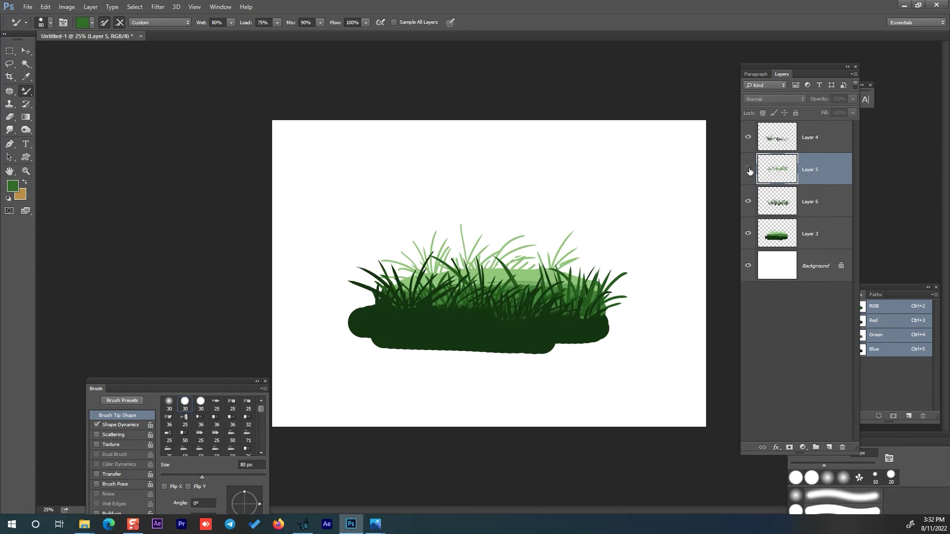
{"action": "left_click", "coordinate": [749, 169]}
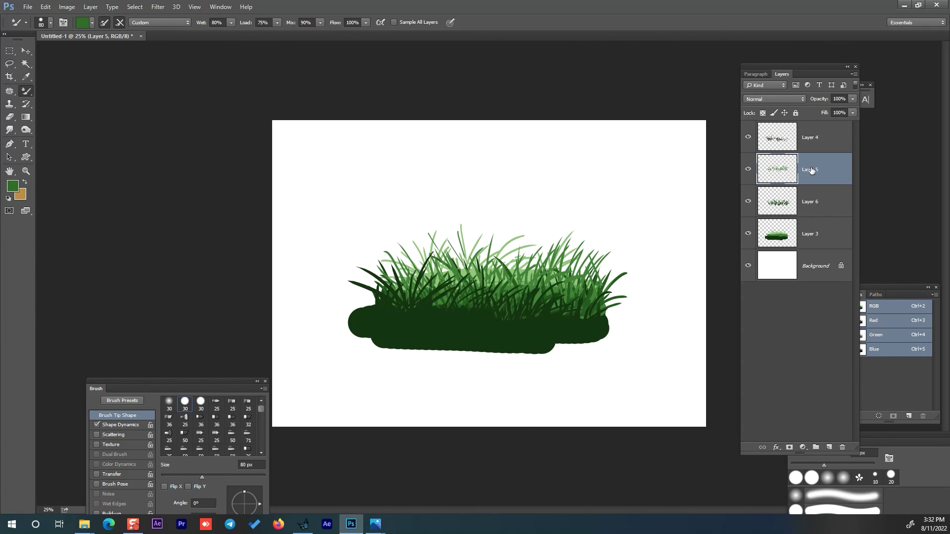
{"action": "left_click", "coordinate": [811, 149]}
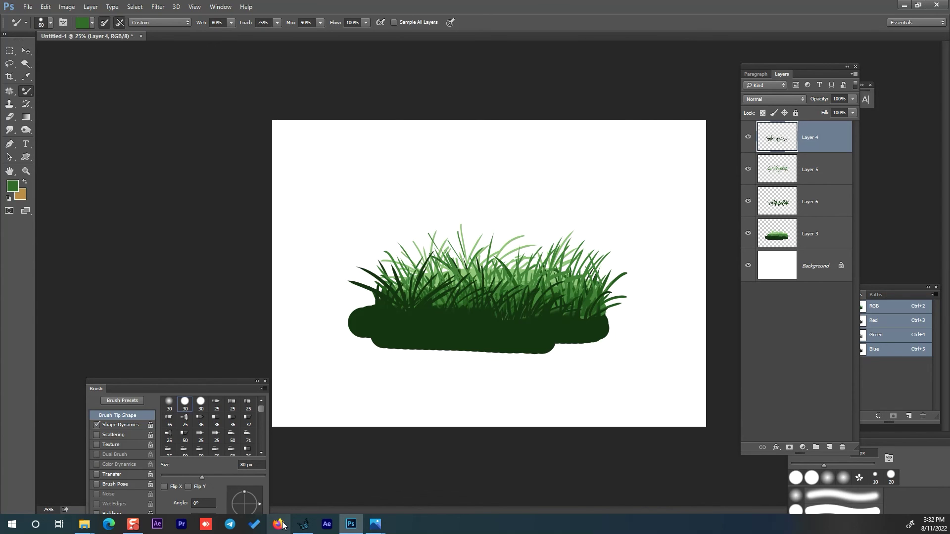
- Hide and reshow Layers 3 to 6 to review the grass, then add a new empty Layer 7
{"action": "key", "text": "ctrl+minus"}
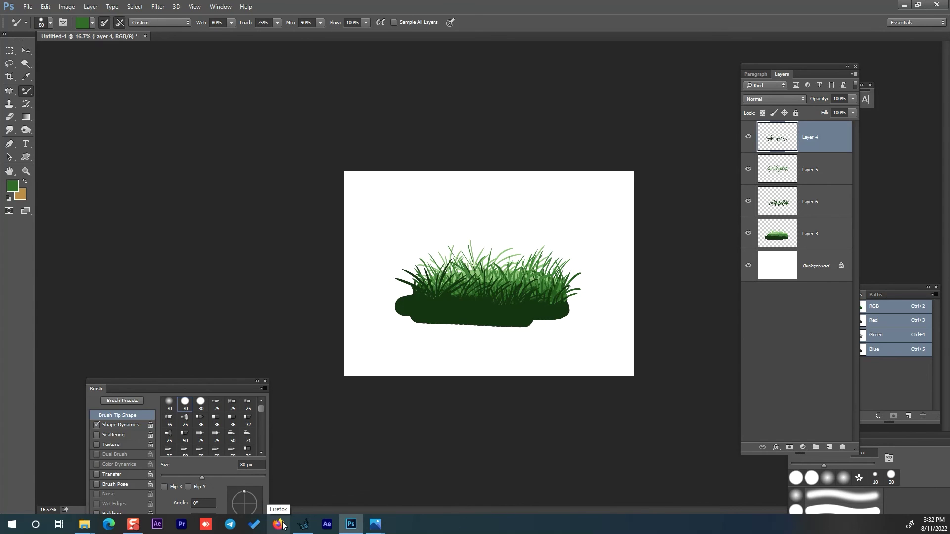
{"action": "key", "text": "ctrl+plus"}
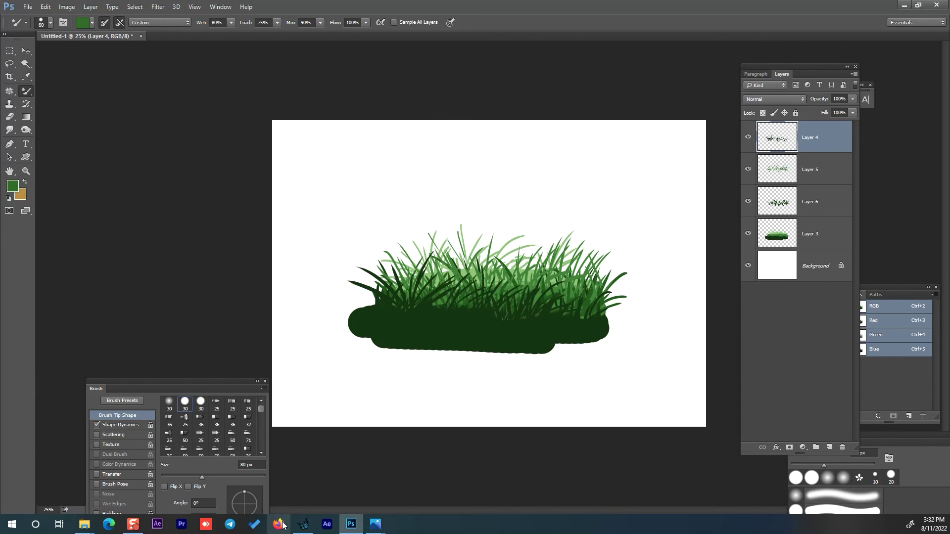
{"action": "left_click", "coordinate": [748, 233]}
{"action": "left_click", "coordinate": [749, 235]}
{"action": "left_click", "coordinate": [748, 202]}
{"action": "left_click", "coordinate": [748, 169]}
{"action": "left_click", "coordinate": [748, 137]}
{"action": "left_click", "coordinate": [748, 137]}
{"action": "left_click", "coordinate": [829, 448]}
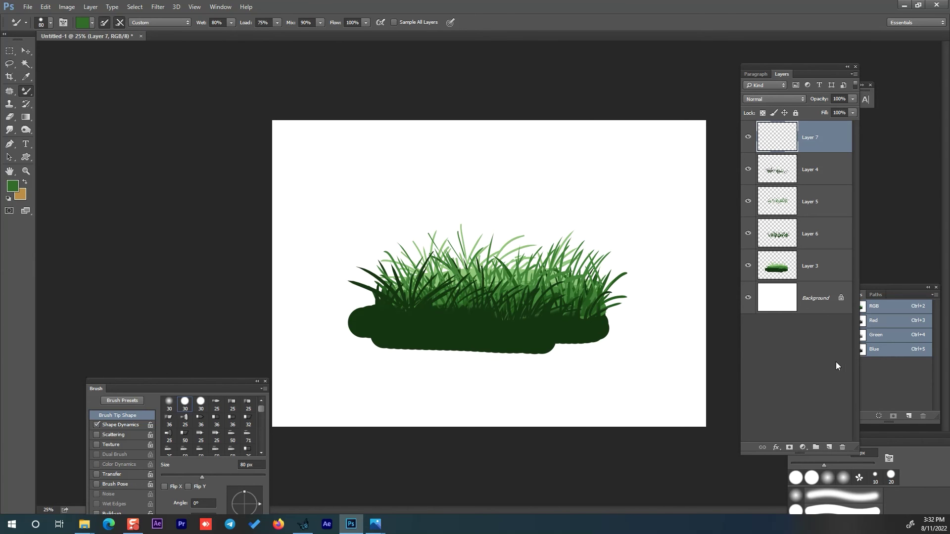
- Set the paint colour to a vivid bright yellow, shrink the brush, and dab a first speck
{"action": "left_click", "coordinate": [13, 185]}
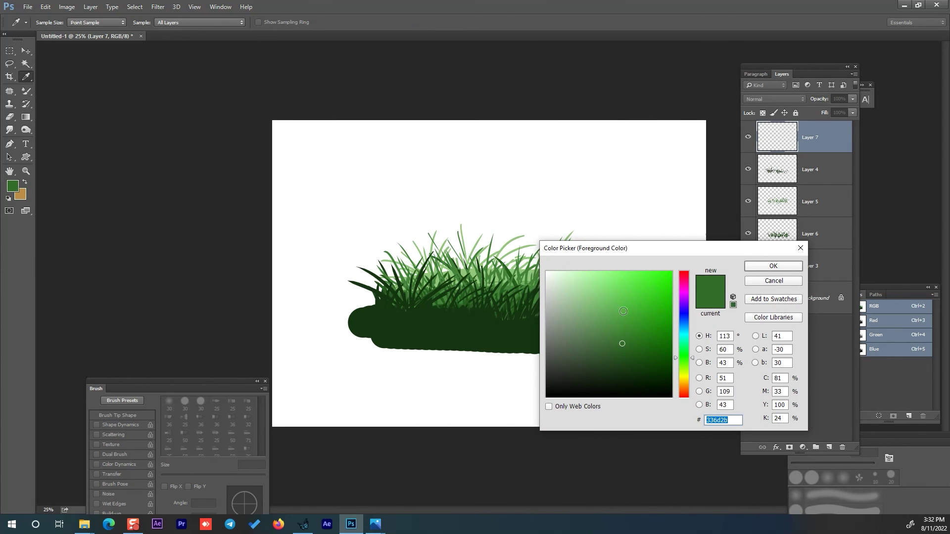
{"action": "left_click", "coordinate": [591, 307]}
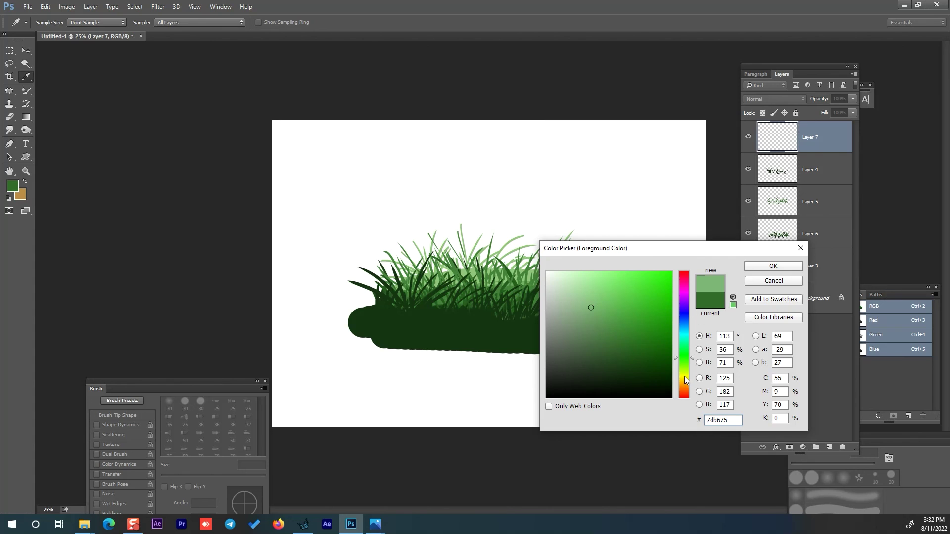
{"action": "left_click", "coordinate": [685, 376]}
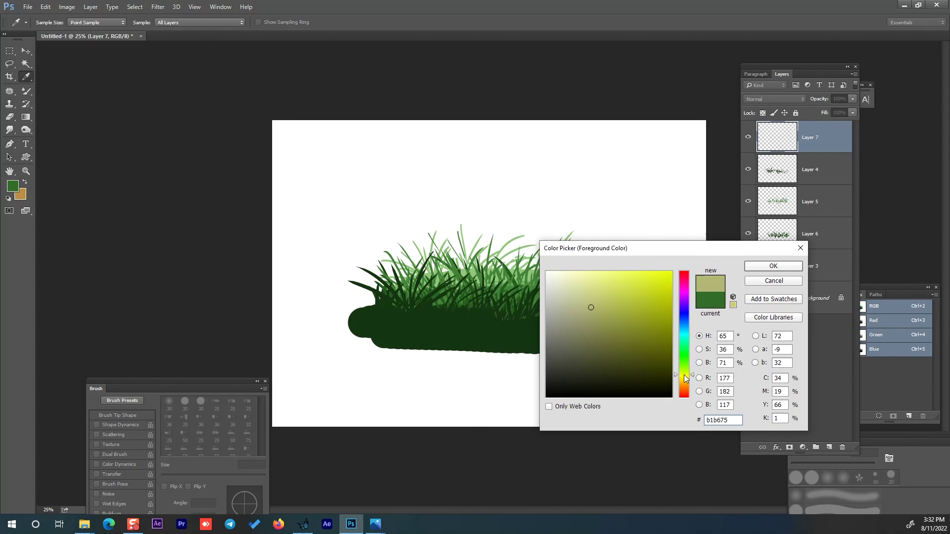
{"action": "left_click", "coordinate": [670, 274]}
{"action": "left_click", "coordinate": [767, 274]}
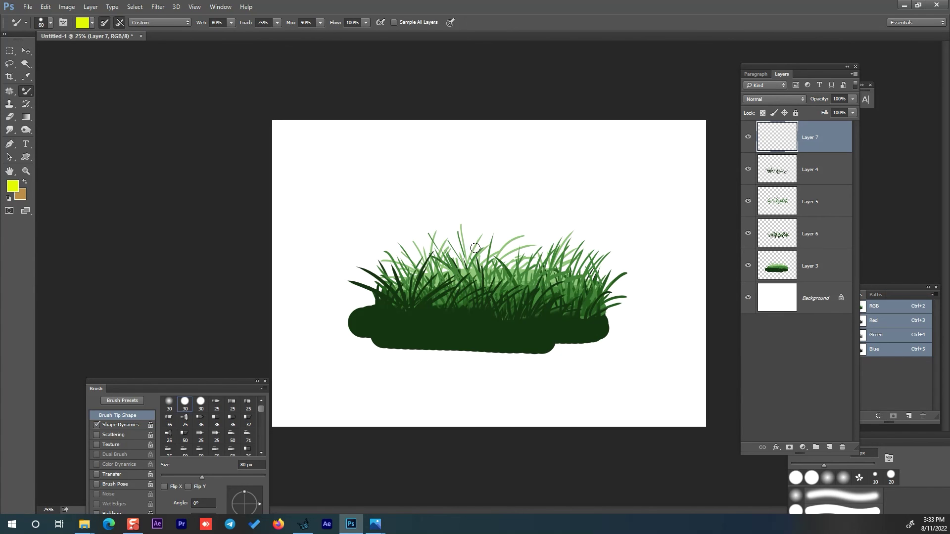
{"action": "key", "text": "bracketleft"}
{"action": "key", "text": "bracketleft"}
{"action": "key", "text": "bracketleft"}
{"action": "left_click", "coordinate": [469, 227]}
- Dab another yellow speck among the grass blades on Layer 7
{"action": "left_click", "coordinate": [424, 287]}
- Choose a muted dark grey-green, 2c322b, as the foreground colour
{"action": "left_click", "coordinate": [17, 188]}
{"action": "left_click", "coordinate": [560, 365]}
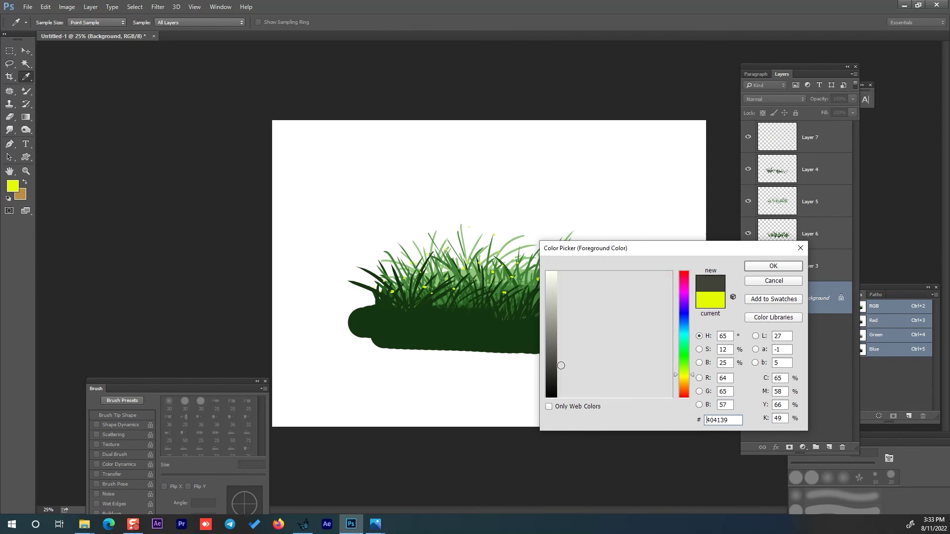
{"action": "left_click", "coordinate": [499, 331]}
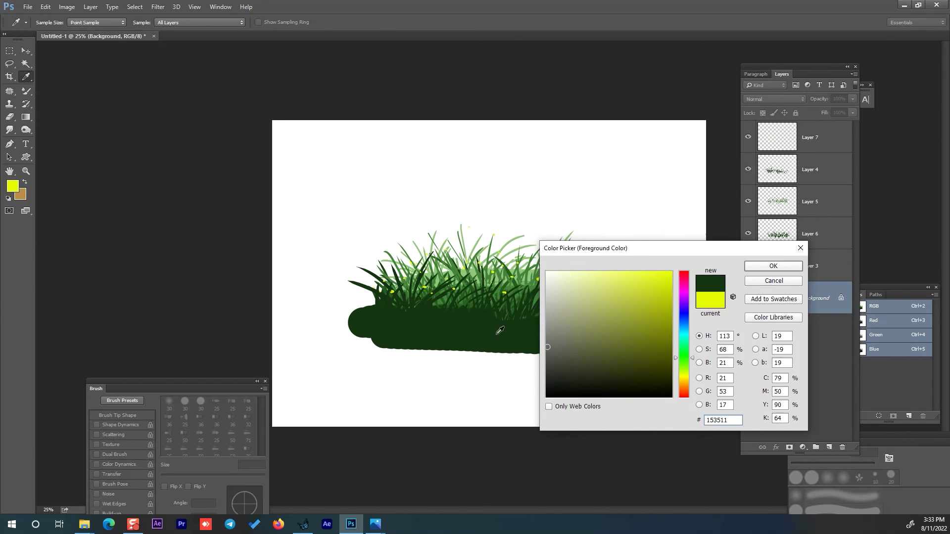
{"action": "left_click", "coordinate": [604, 381]}
{"action": "left_click_drag", "start_coordinate": [604, 383], "coordinate": [565, 372]}
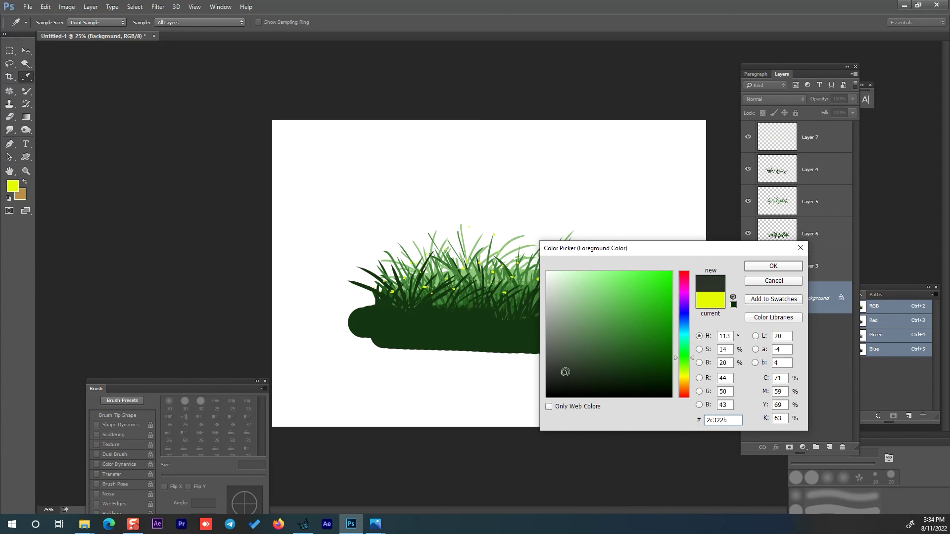
{"action": "left_click", "coordinate": [773, 266]}
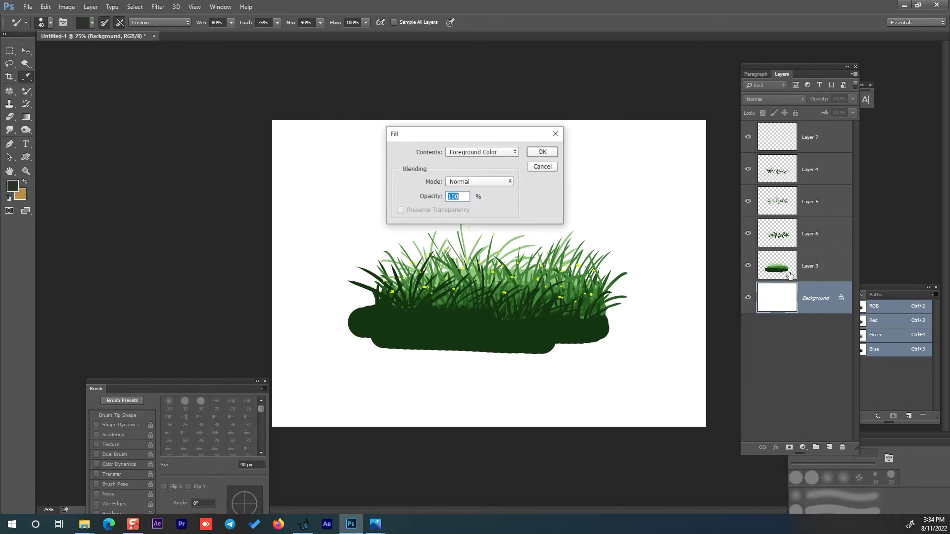